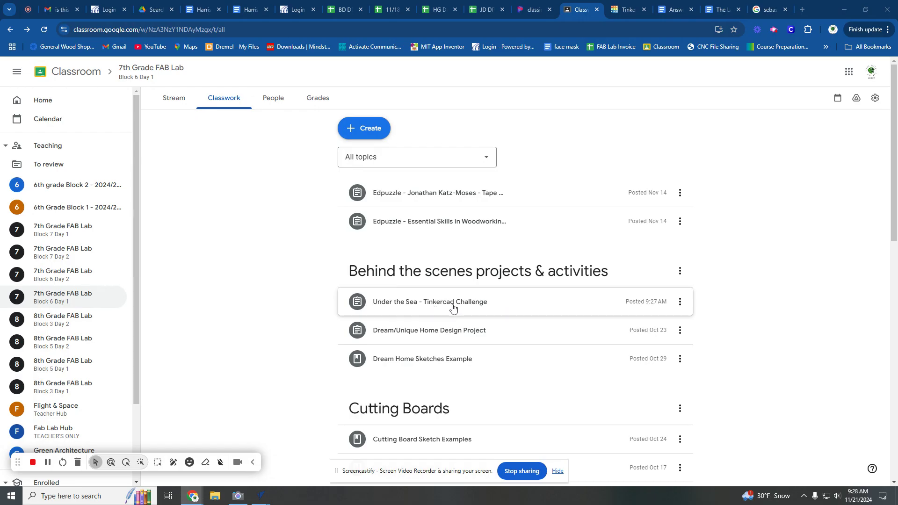
Step: Open the Under the Sea - Tinkercad Challenge assignment's 'Under the Sea Orthographic Submission' Google Doc
left_click(418, 306)
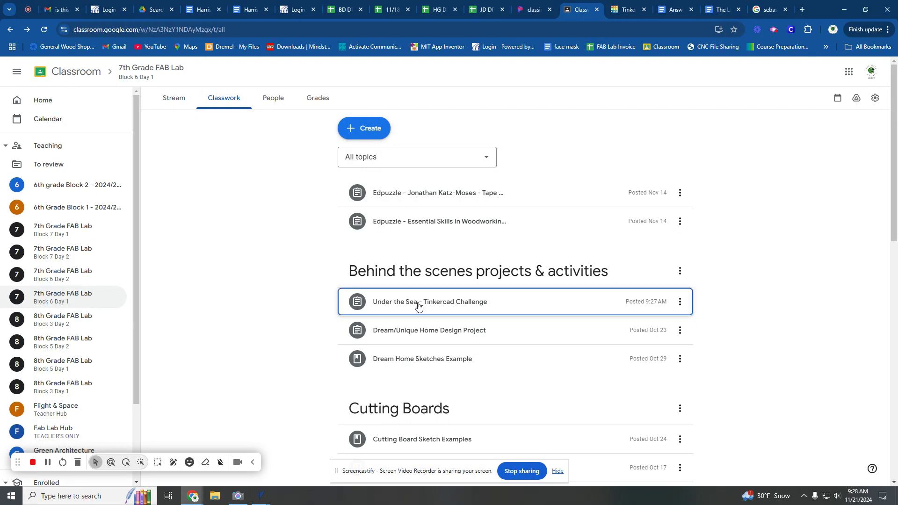
left_click(418, 307)
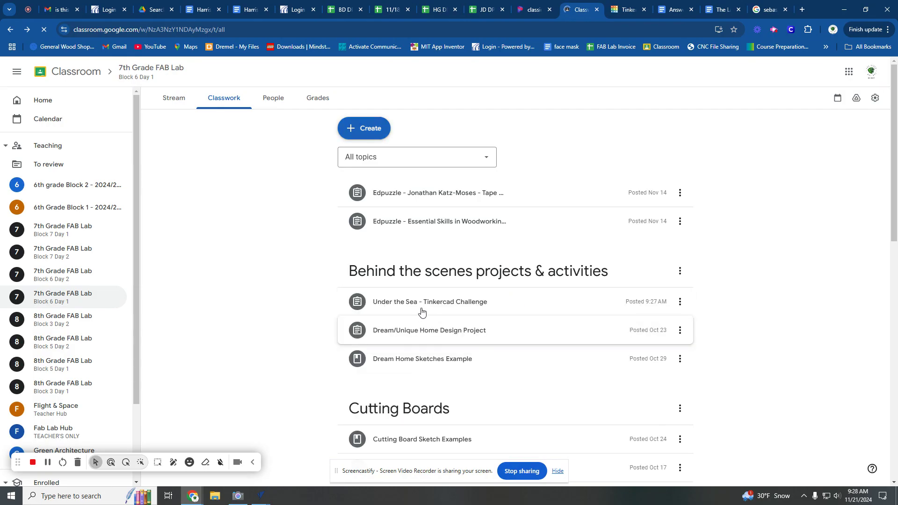
left_click(420, 308)
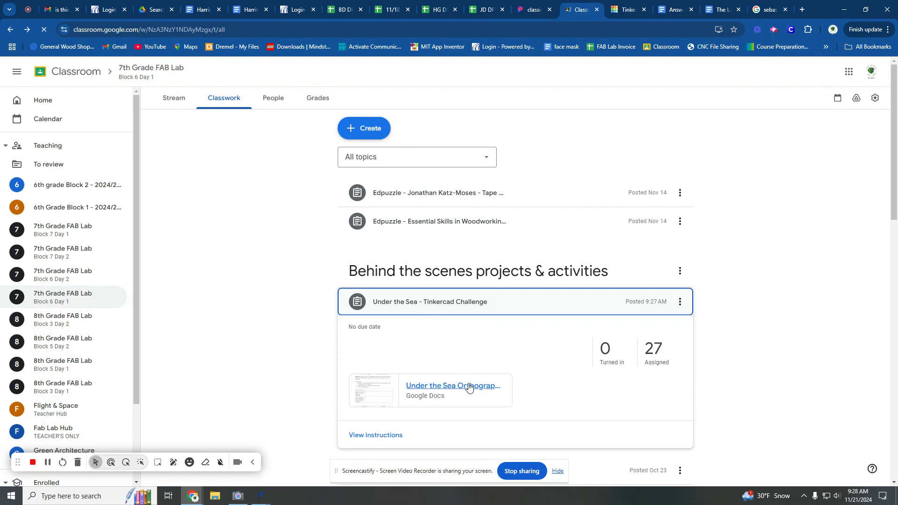
left_click(467, 386)
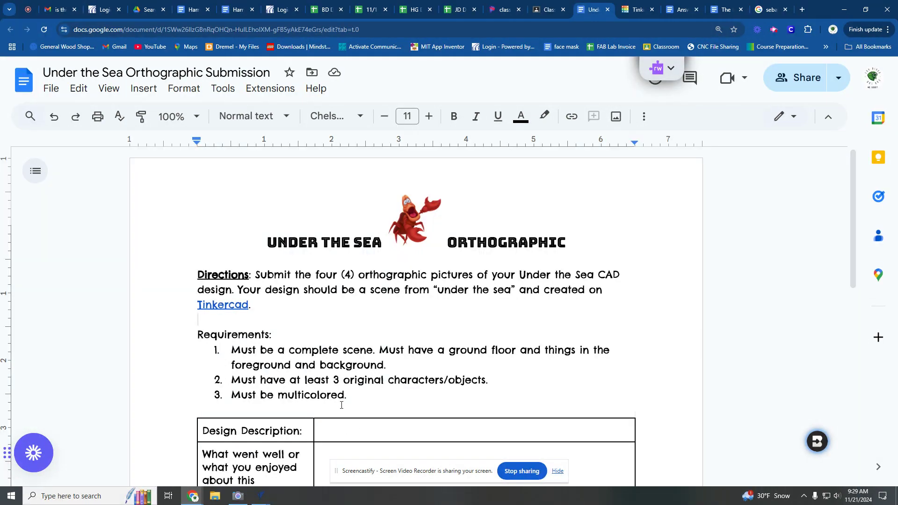
scroll(341, 400, "down", 1)
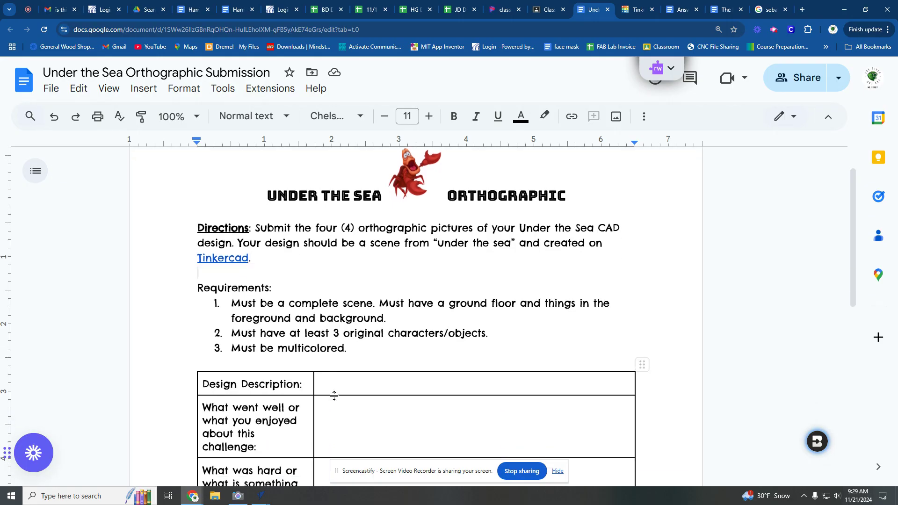
scroll(333, 371, "down", 2)
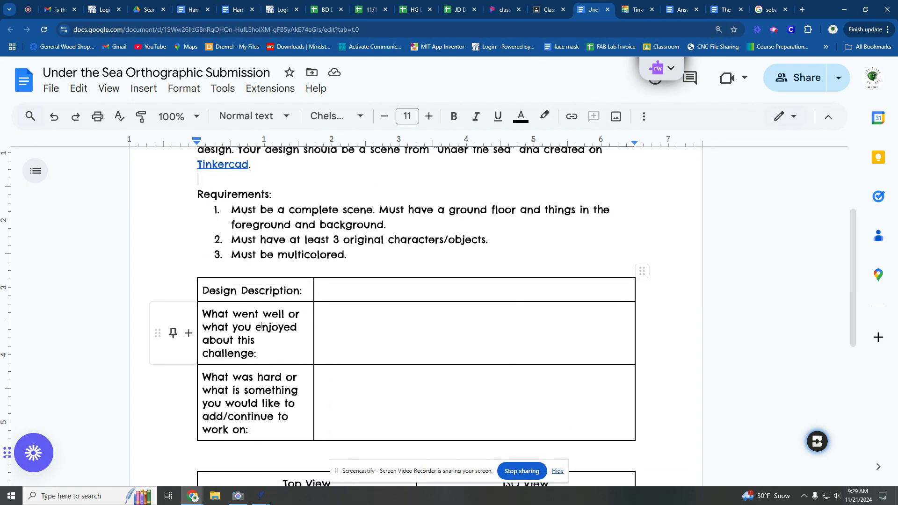
mouse_move(247, 471)
mouse_move(244, 384)
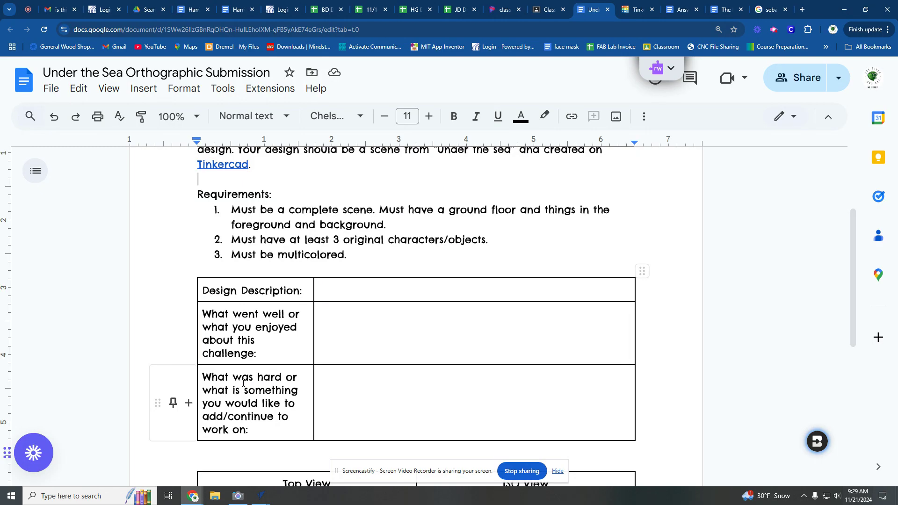
scroll(243, 382, "down", 1)
scroll(243, 382, "down", 1)
scroll(241, 377, "down", 2)
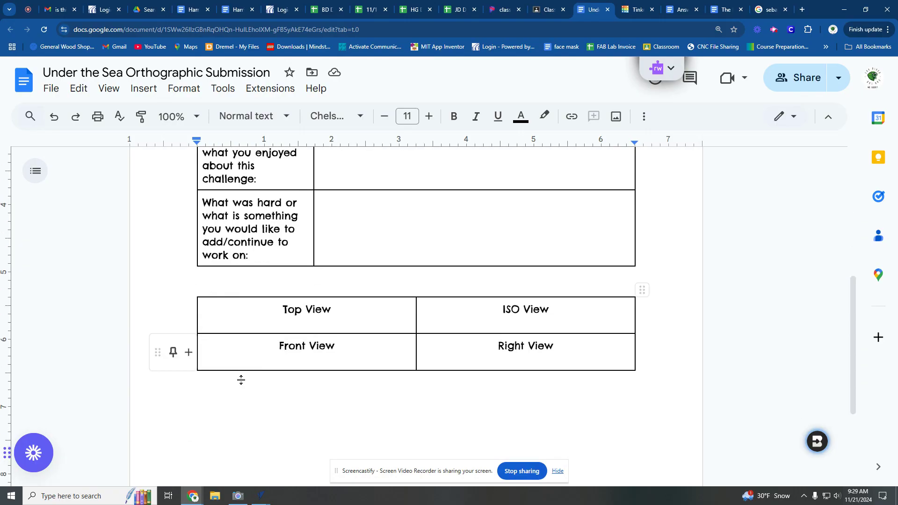
left_click(300, 311)
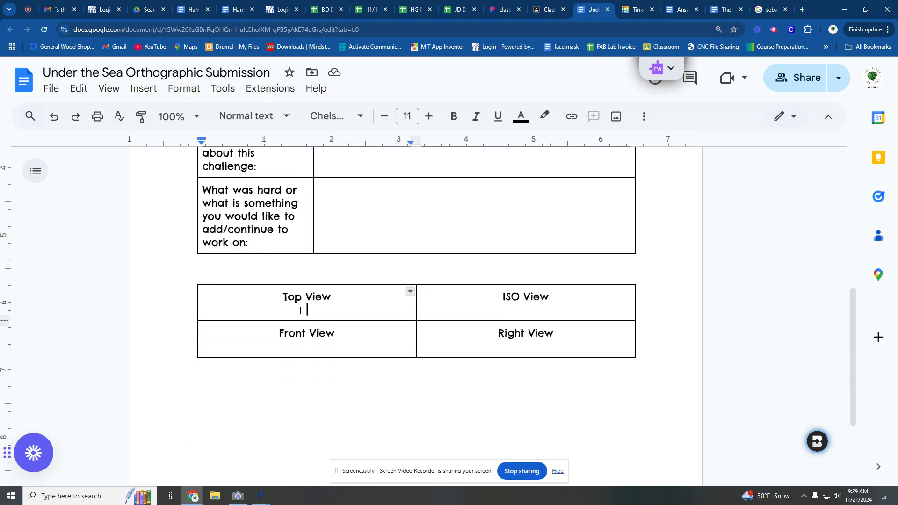
left_click(292, 354)
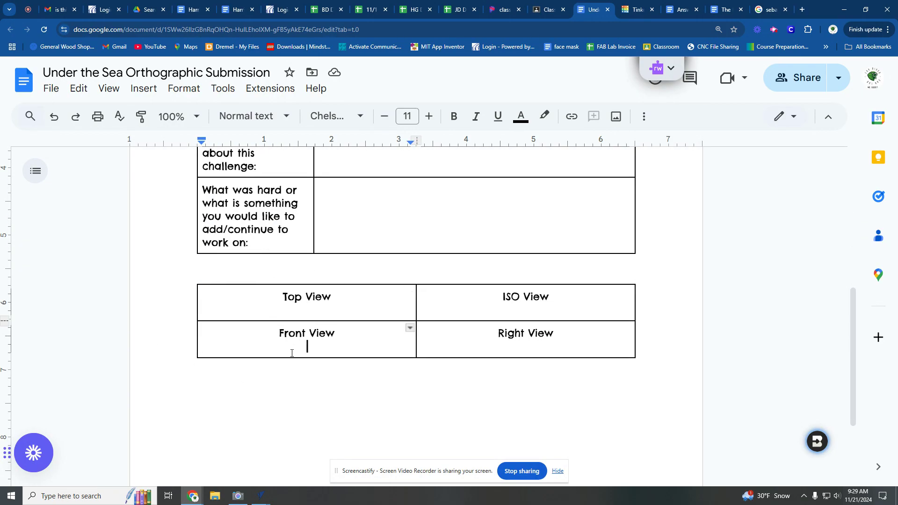
left_click(523, 347)
left_click(521, 309)
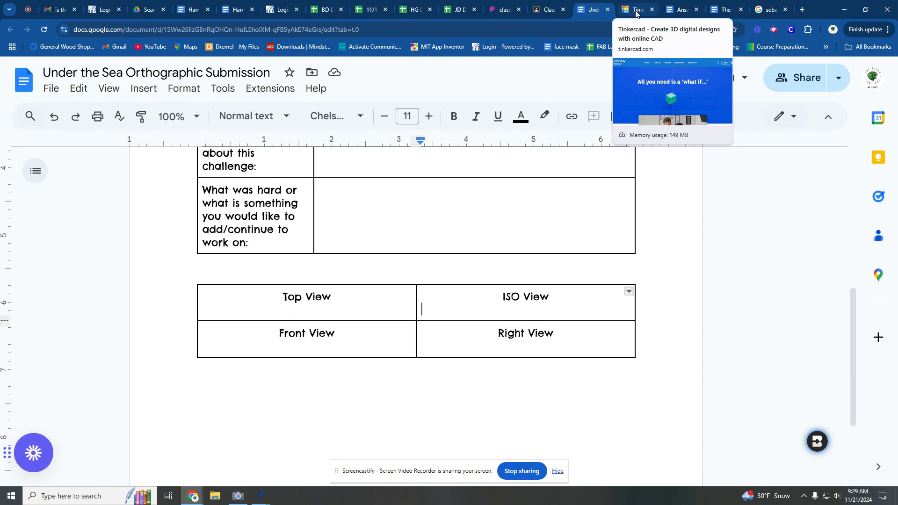
scroll(250, 260, "up", 3)
scroll(251, 264, "up", 1)
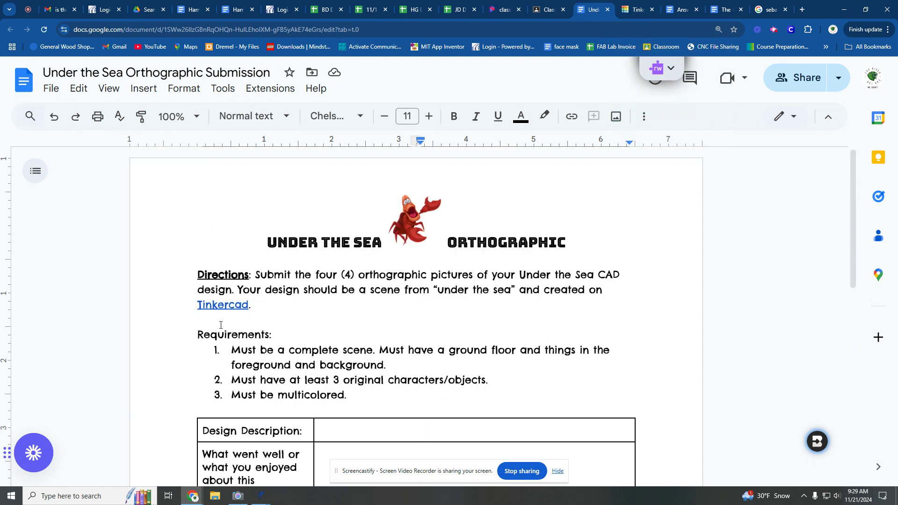
Step: Sign in to Tinkercad with a personal Google account
left_click(634, 11)
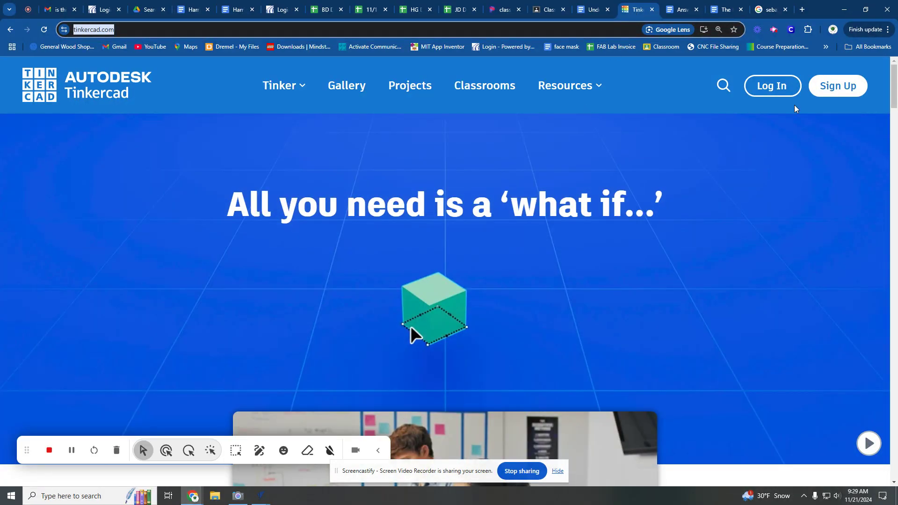
left_click(767, 90)
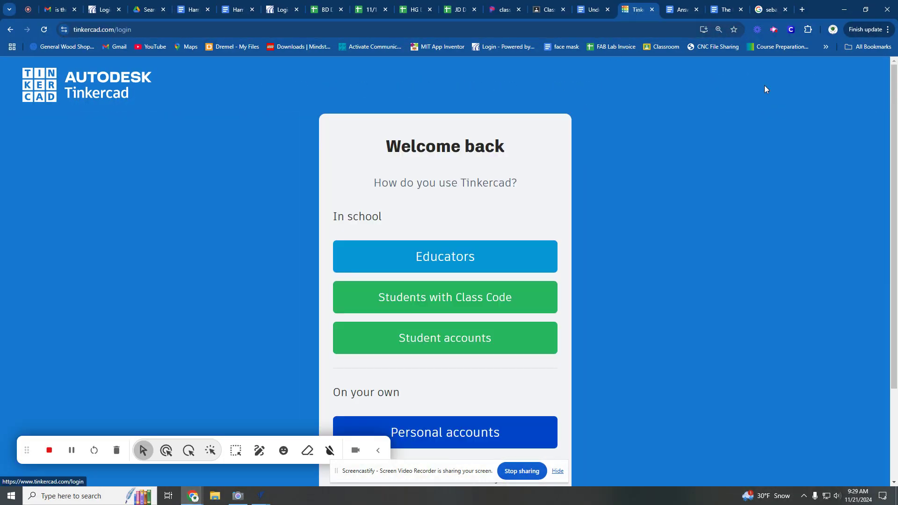
scroll(393, 344, "down", 2)
left_click(448, 346)
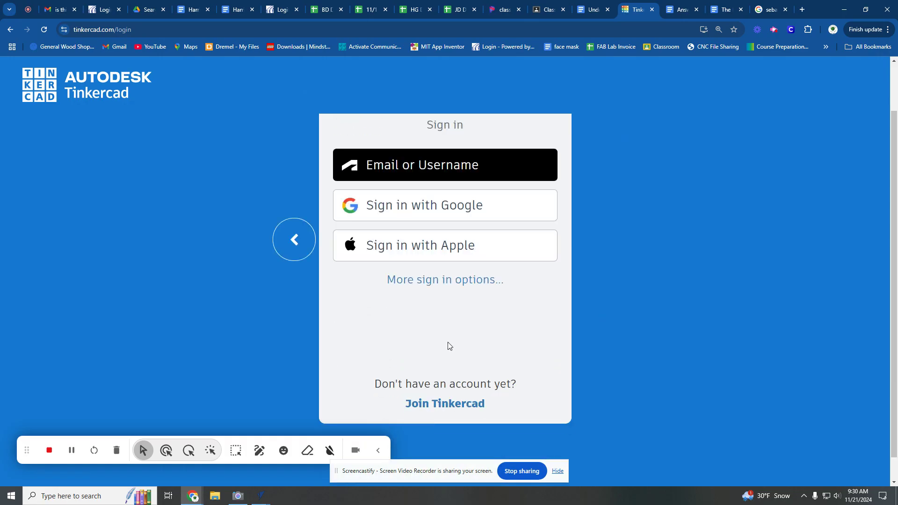
left_click(416, 209)
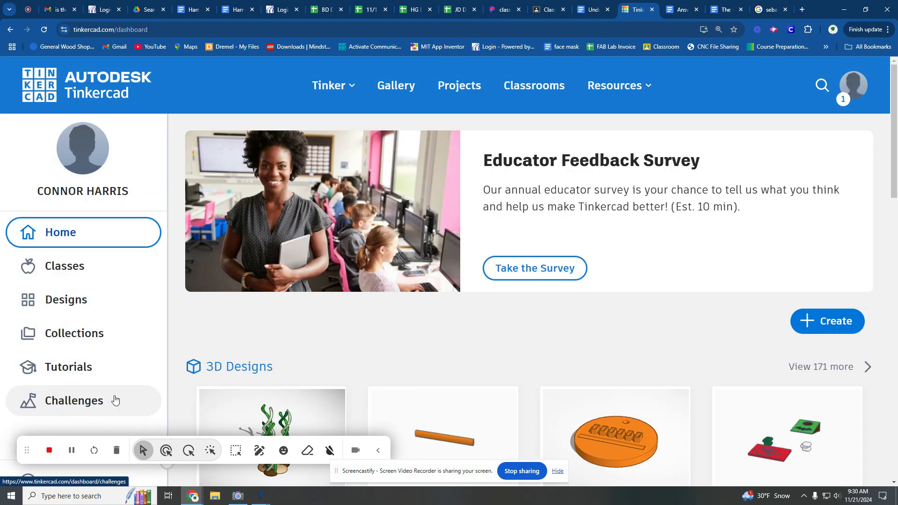
Step: Open the Under the Sea Challenge details page from the Challenge Hub
left_click(99, 403)
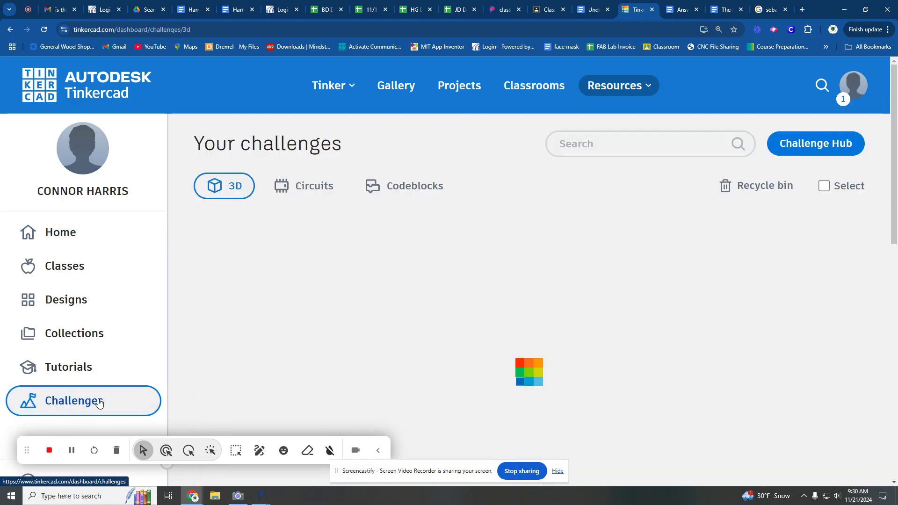
left_click(822, 144)
scroll(370, 261, "down", 3)
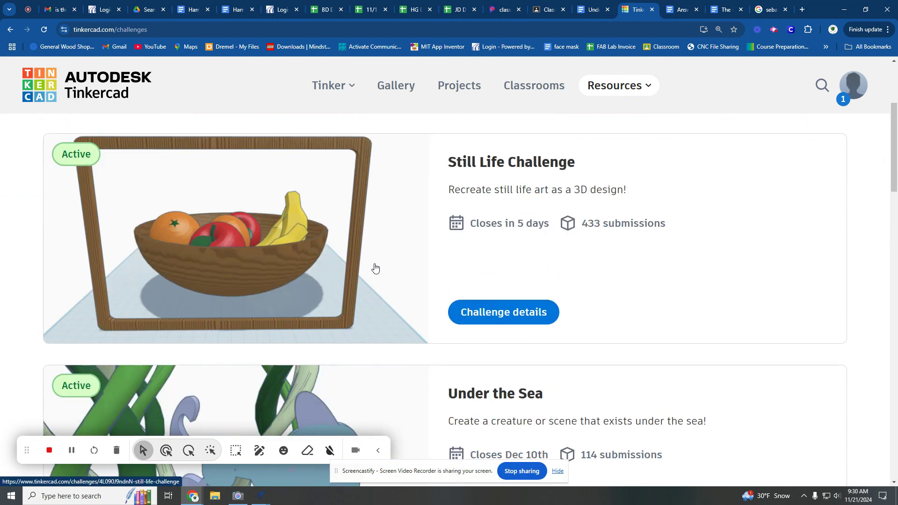
scroll(491, 263, "down", 2)
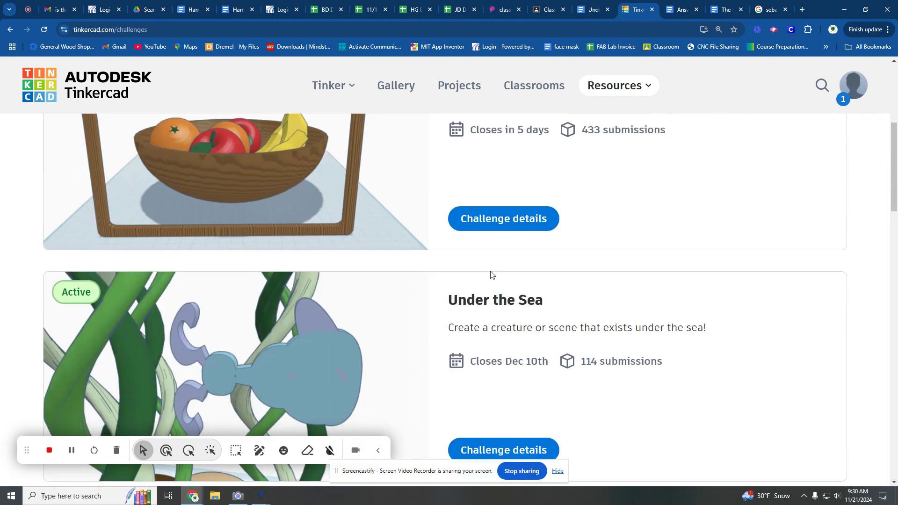
scroll(491, 274, "down", 2)
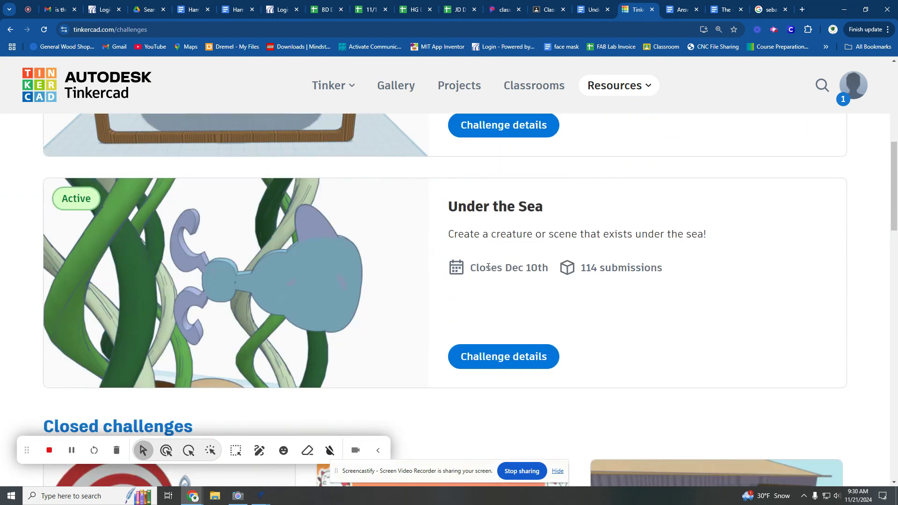
left_click(502, 357)
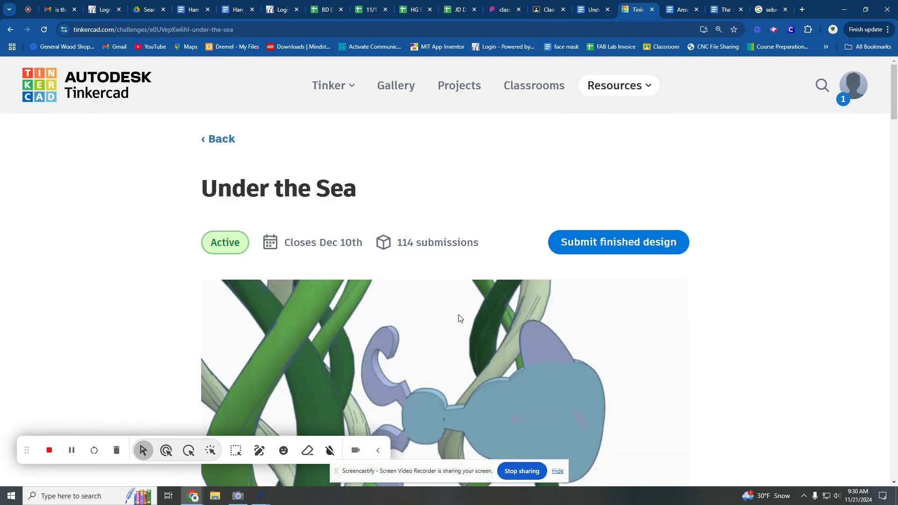
scroll(401, 293, "down", 2)
scroll(400, 293, "down", 2)
scroll(400, 290, "down", 2)
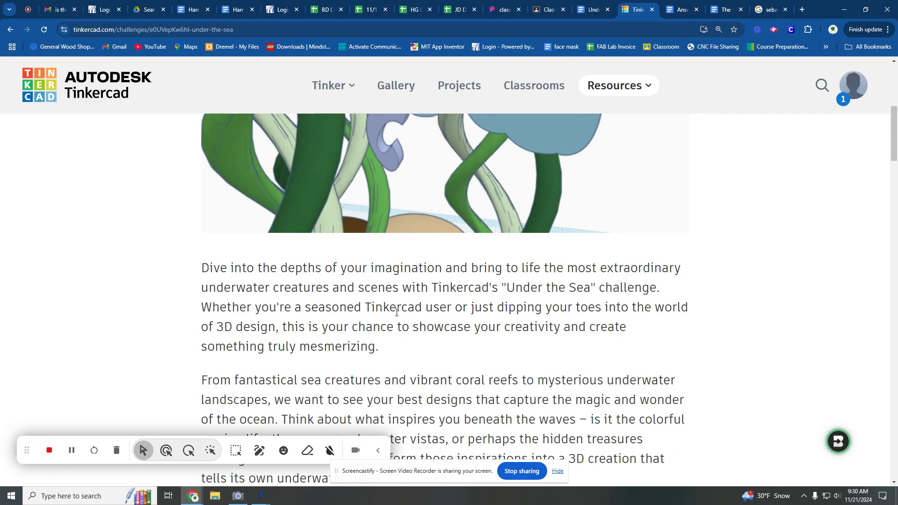
scroll(397, 312, "down", 1)
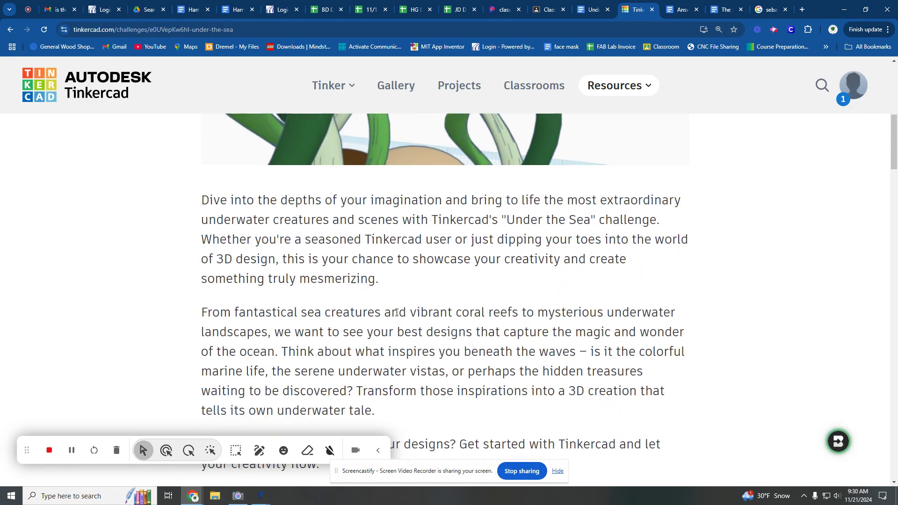
scroll(397, 312, "down", 1)
scroll(396, 316, "down", 1)
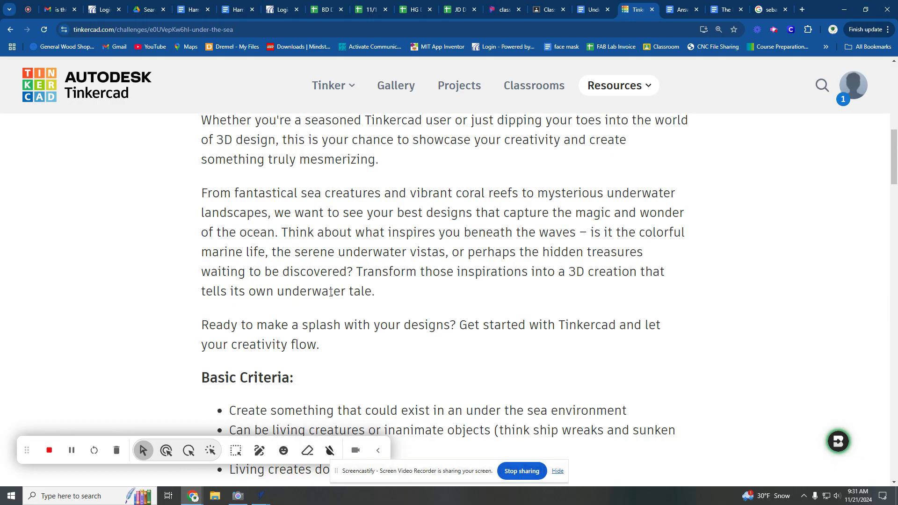
scroll(331, 292, "down", 2)
scroll(330, 294, "down", 1)
scroll(328, 296, "down", 3)
scroll(329, 298, "down", 1)
scroll(316, 297, "down", 1)
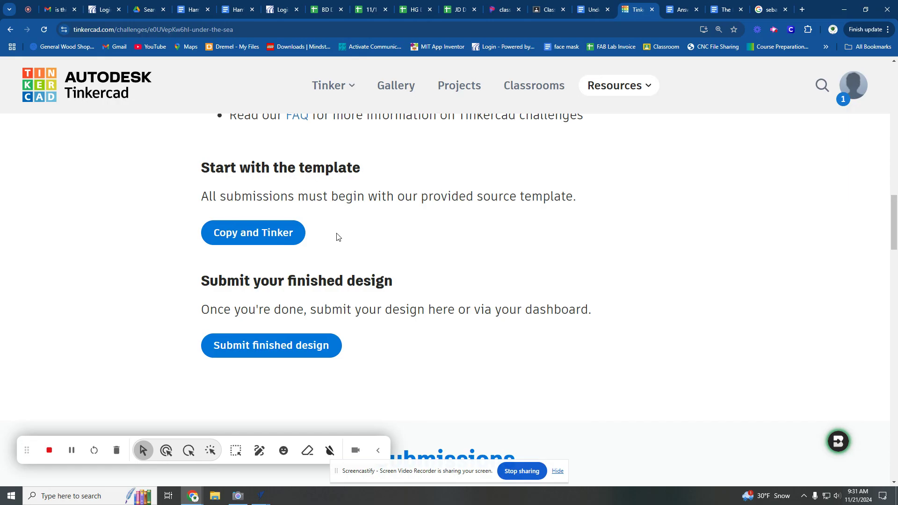
scroll(336, 237, "down", 2)
scroll(334, 238, "down", 2)
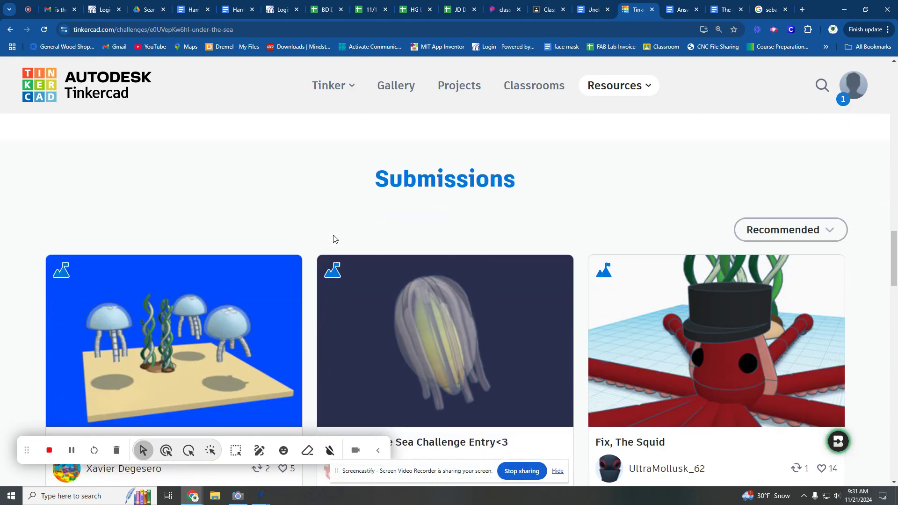
scroll(334, 239, "down", 1)
scroll(332, 235, "up", 1)
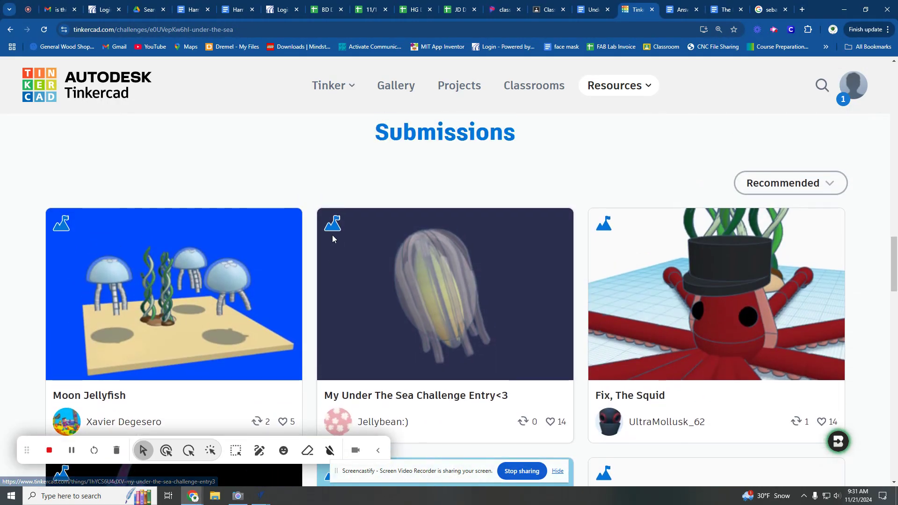
scroll(331, 243, "down", 1)
scroll(331, 244, "down", 1)
scroll(331, 244, "down", 1)
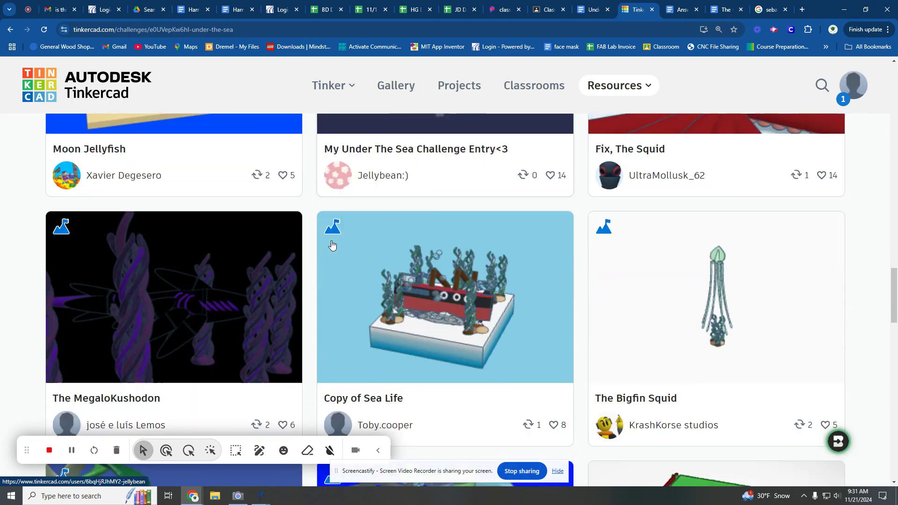
scroll(332, 246, "down", 1)
scroll(332, 245, "down", 2)
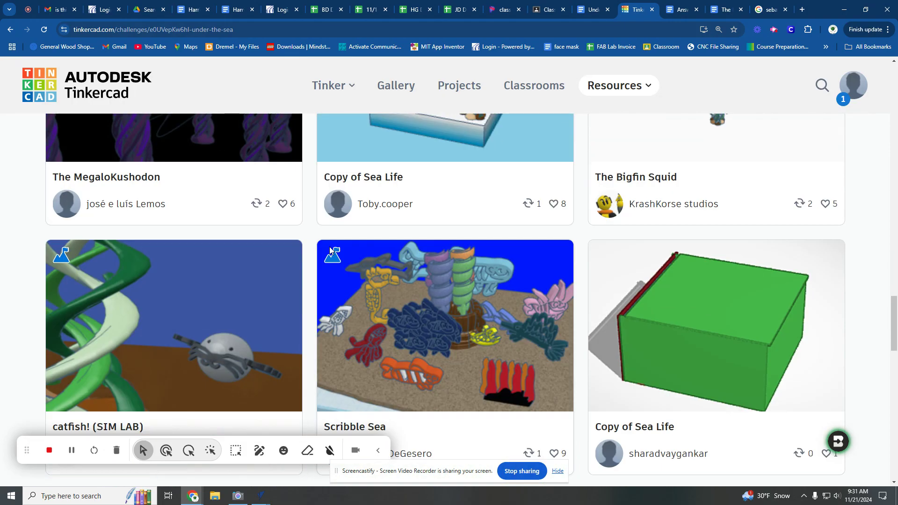
scroll(330, 248, "down", 2)
scroll(332, 247, "down", 2)
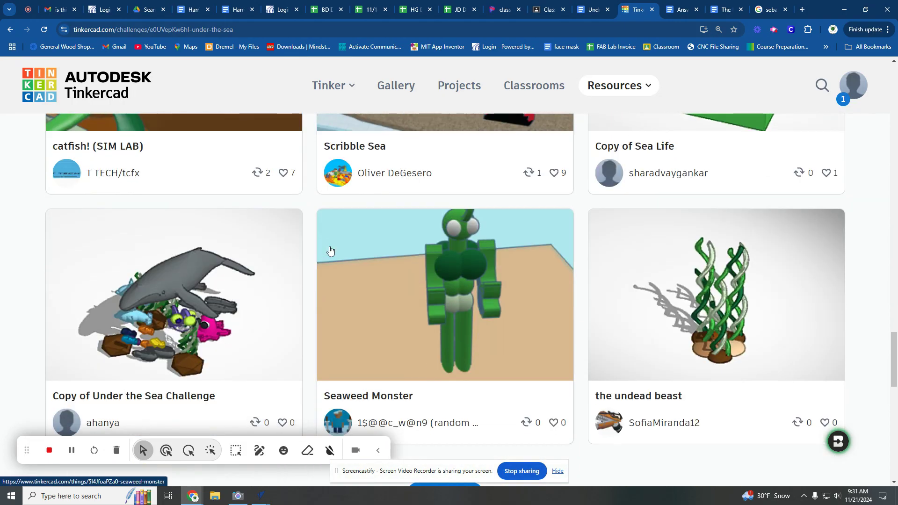
scroll(334, 247, "down", 1)
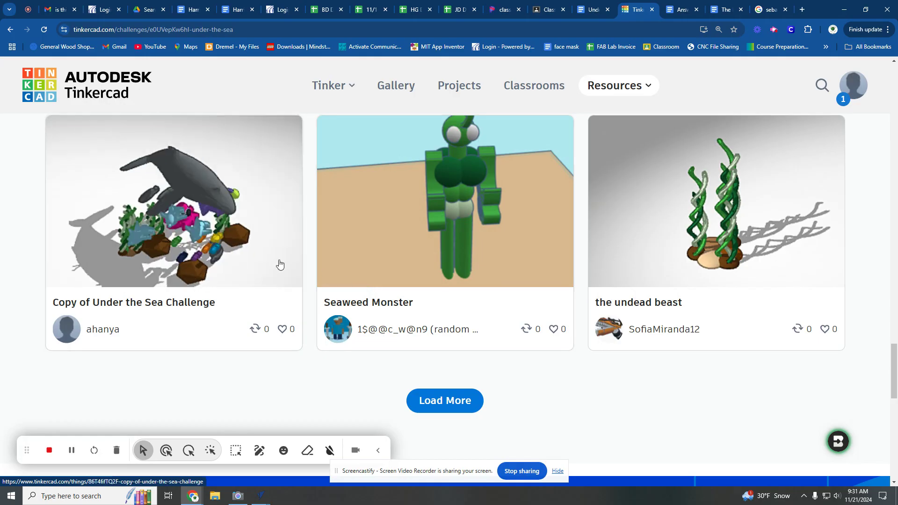
scroll(459, 339, "down", 2)
Step: Load more Under the Sea gallery entries, then copy the challenge template design
left_click(449, 261)
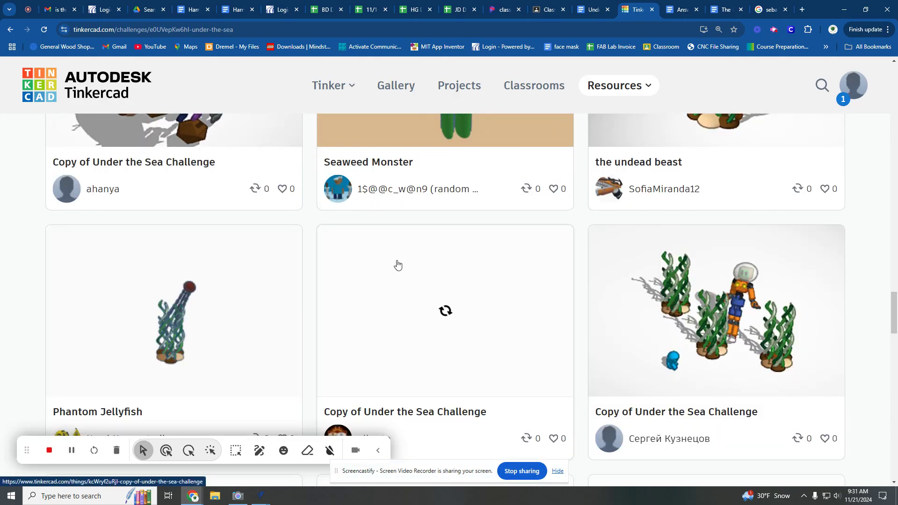
scroll(316, 279, "down", 1)
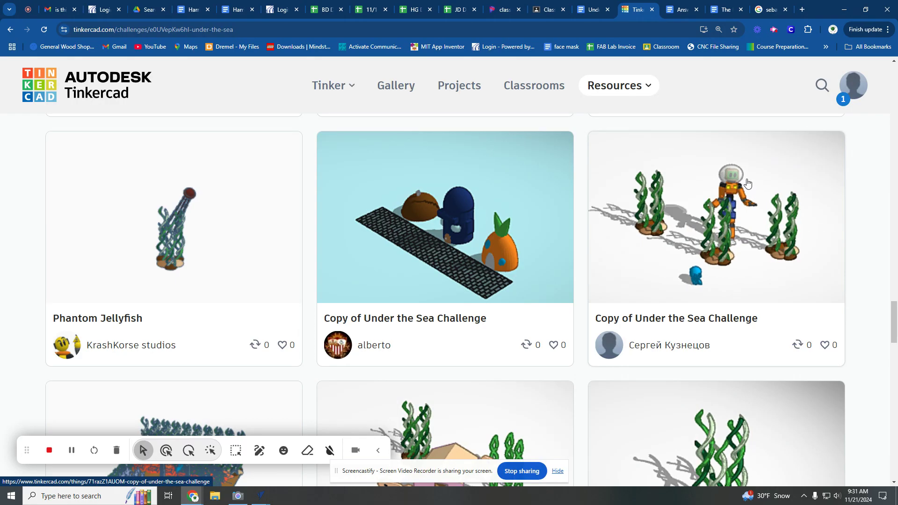
scroll(545, 344, "down", 3)
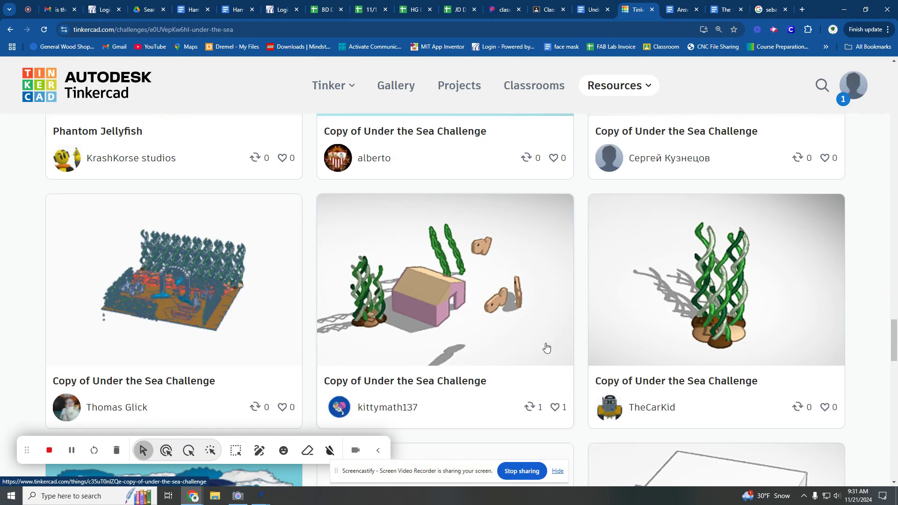
scroll(547, 349, "down", 2)
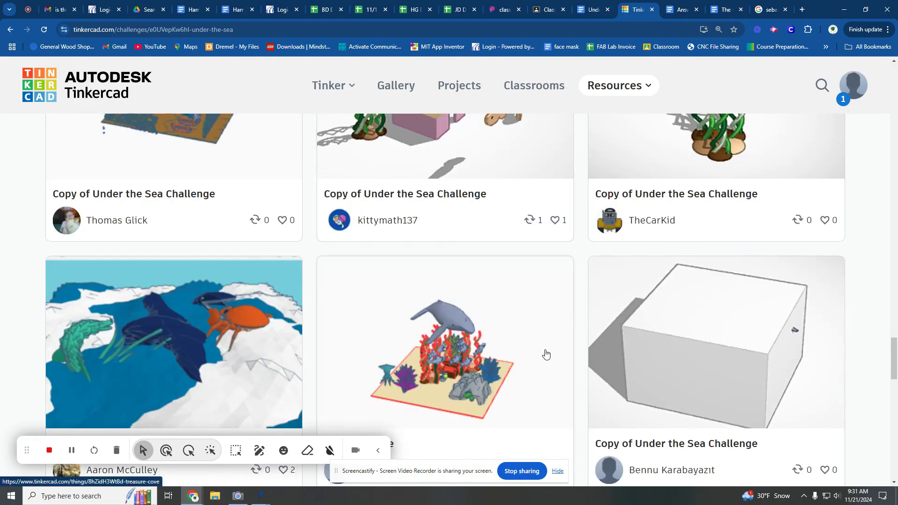
scroll(546, 354, "down", 2)
scroll(543, 361, "down", 2)
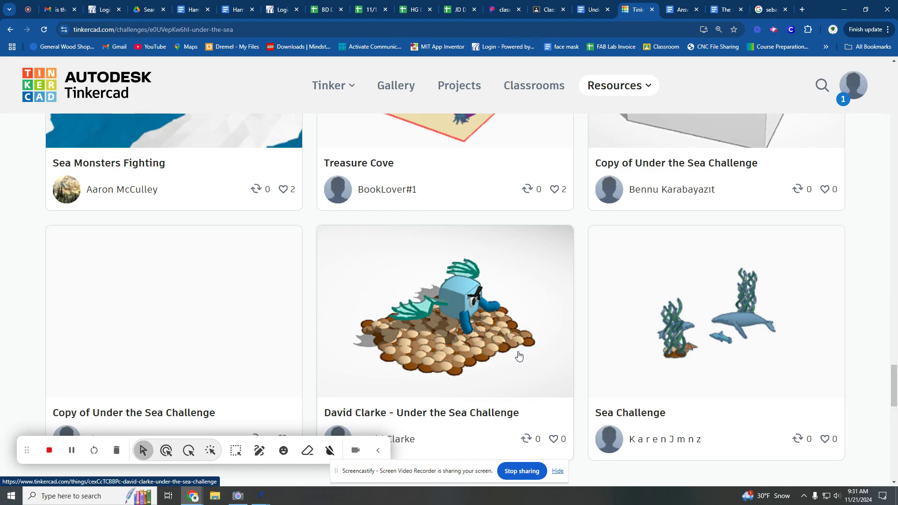
scroll(519, 356, "up", 5)
scroll(520, 357, "up", 3)
scroll(519, 357, "up", 3)
scroll(520, 357, "up", 3)
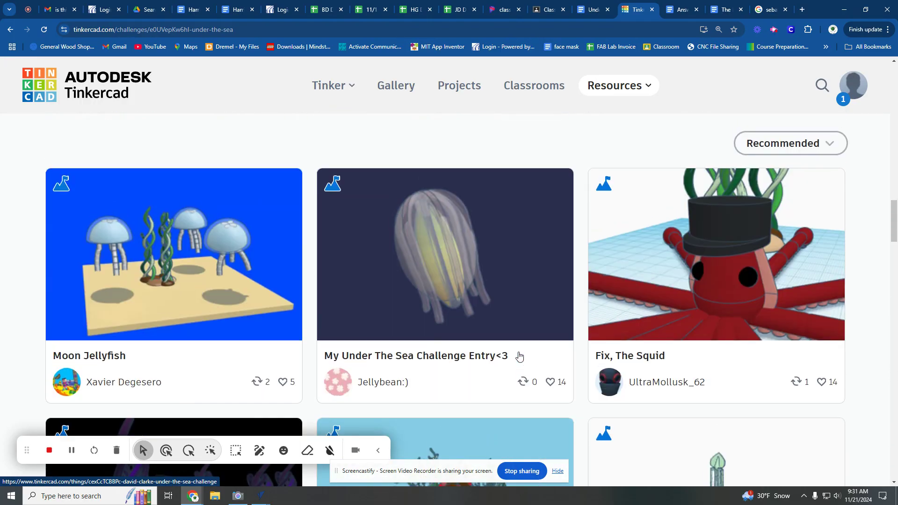
scroll(520, 356, "up", 5)
left_click(257, 327)
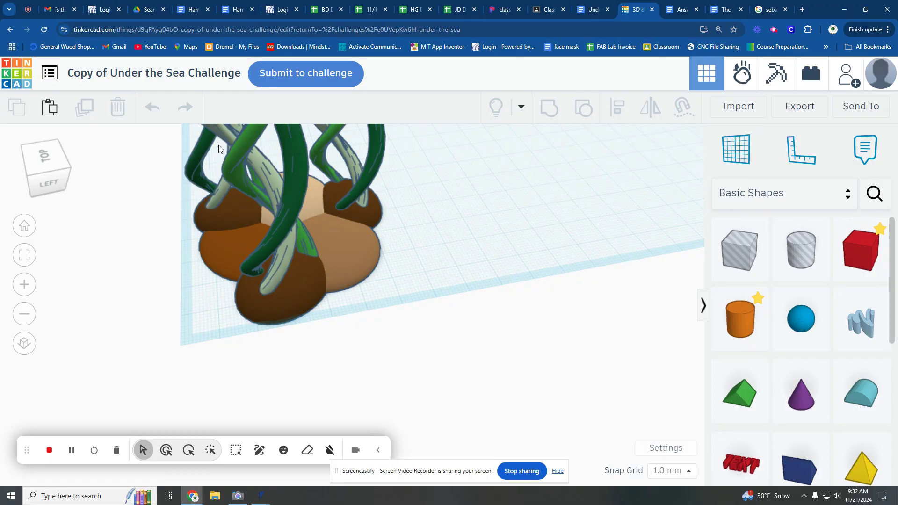
Step: Reset the copied template to Home View, showing the seaweed on its rock cluster
left_click(23, 227)
scroll(295, 243, "down", 3)
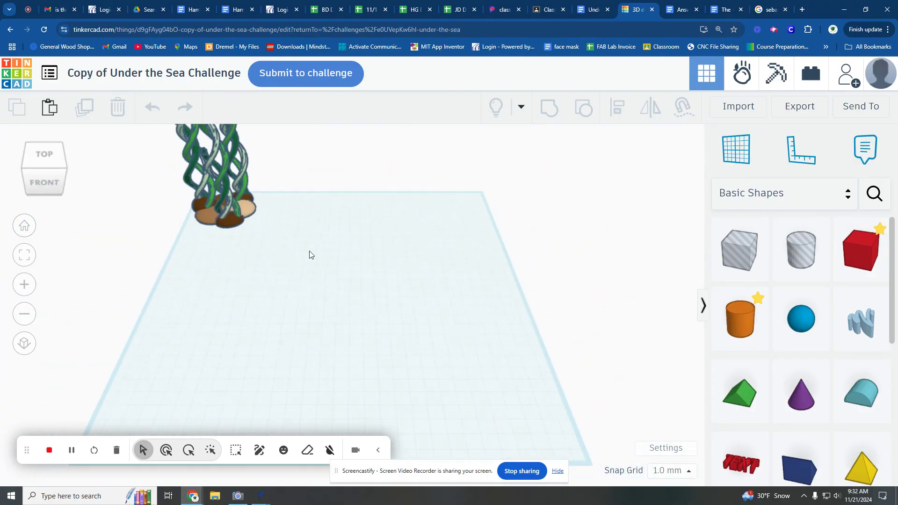
right_click_drag(313, 273, 306, 259)
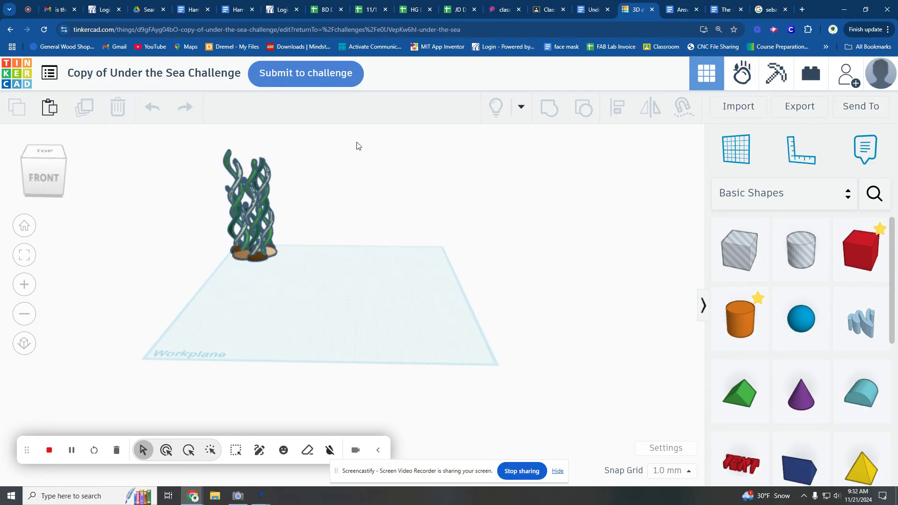
left_click_drag(258, 254, 291, 273)
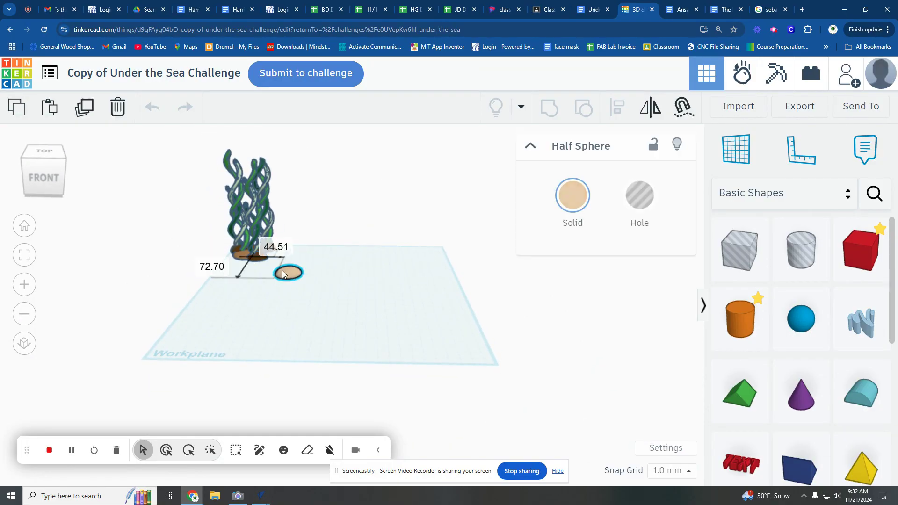
key("ctrl+z")
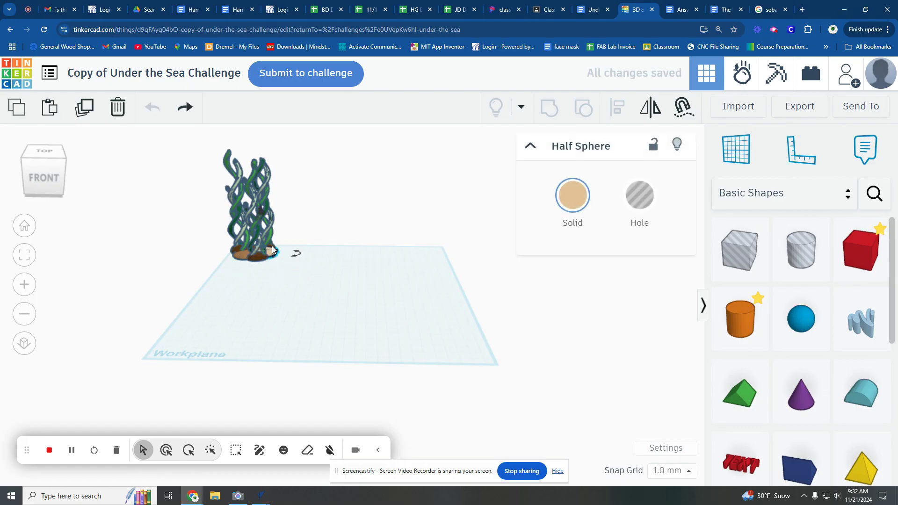
left_click_drag(296, 253, 282, 231)
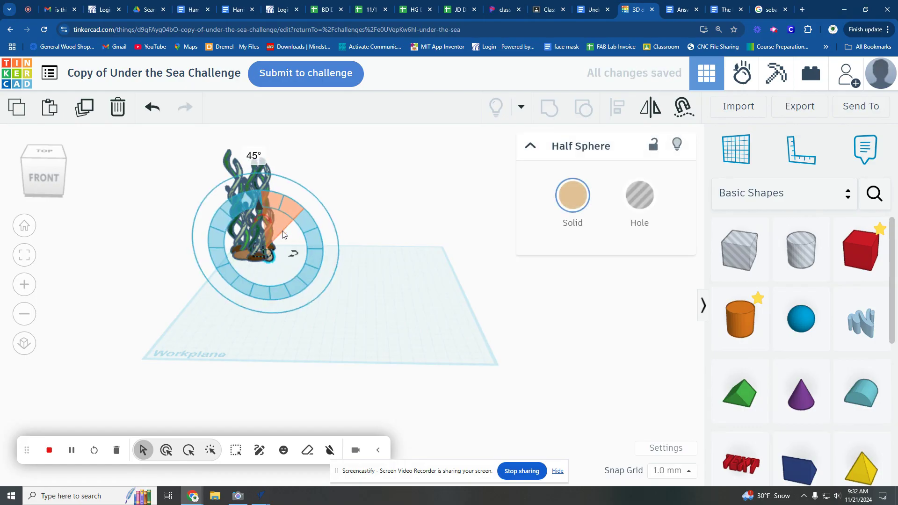
key("ctrl+z")
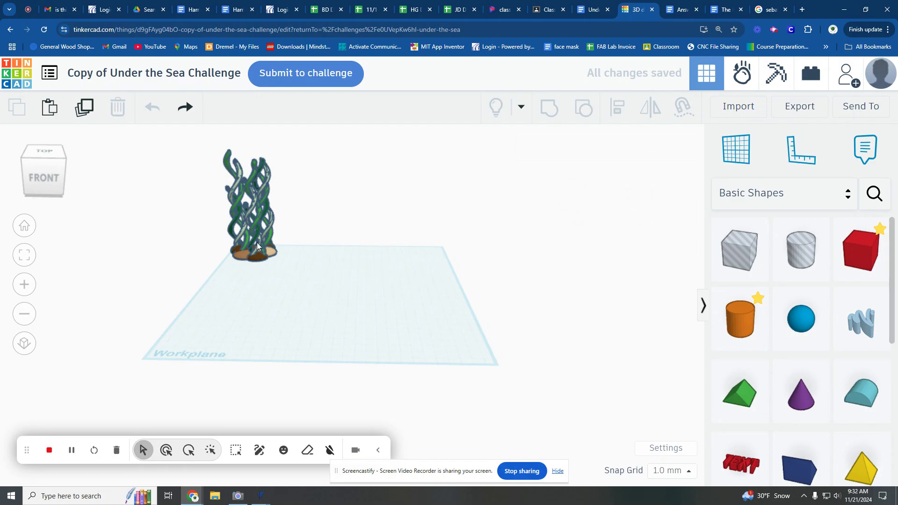
left_click(256, 247)
left_click(257, 248)
left_click_drag(256, 251, 335, 269)
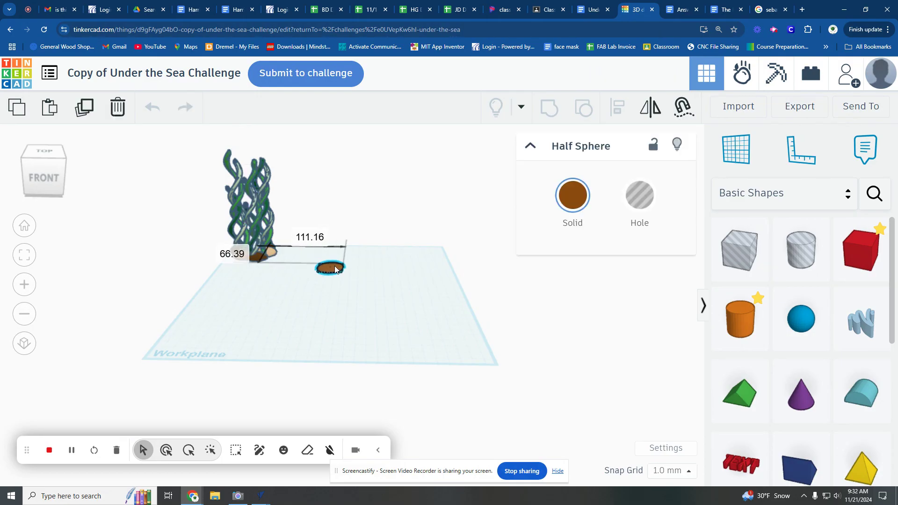
key("ctrl+z")
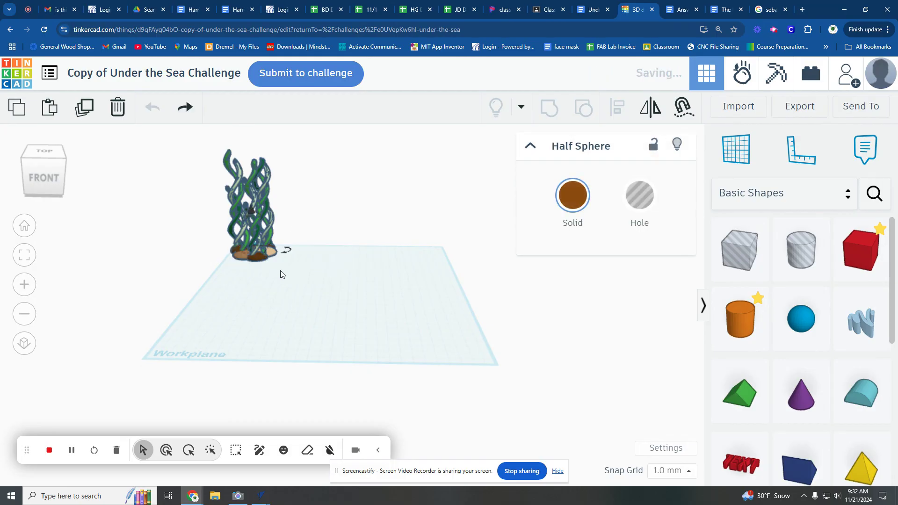
left_click(260, 277)
scroll(257, 275, "up", 2)
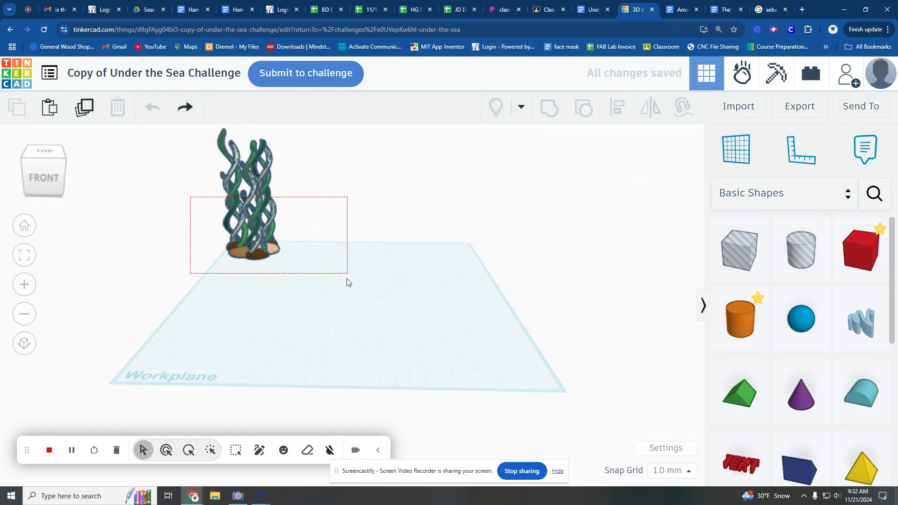
left_click_drag(193, 199, 349, 284)
Step: Group the six seaweed pieces and place a duplicate just right of the original
left_click(549, 110)
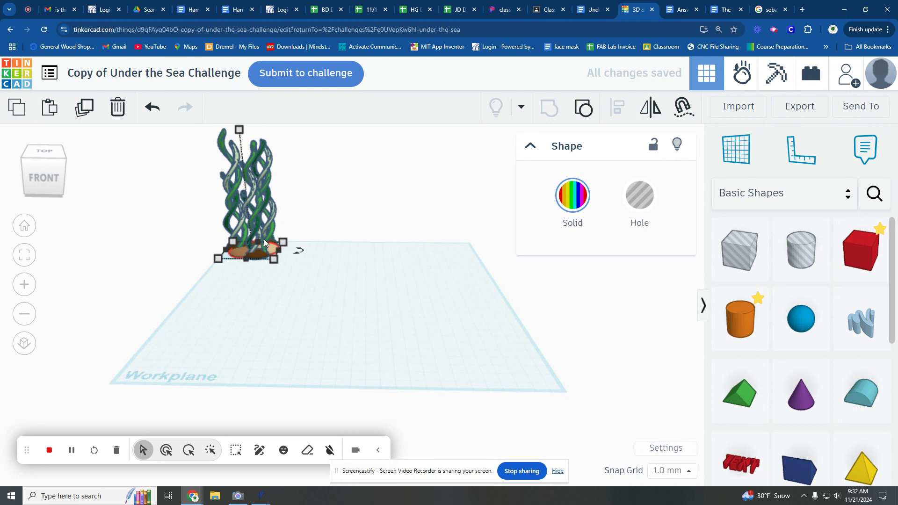
key("ctrl+d")
left_click_drag(265, 239, 293, 242)
left_click(275, 269)
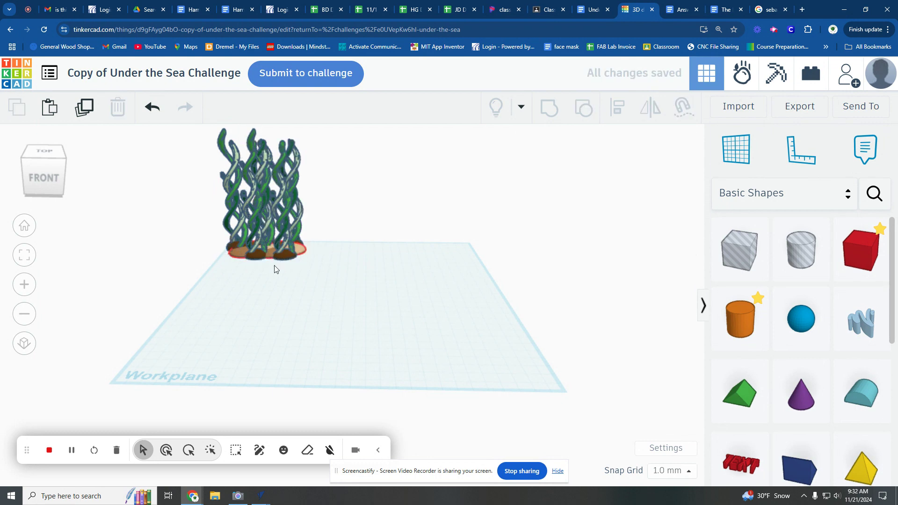
left_click(875, 194)
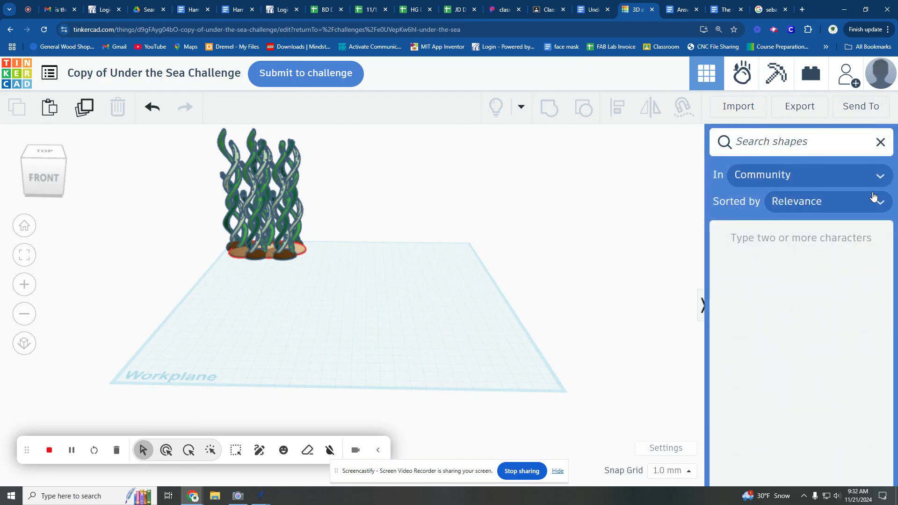
type("fl")
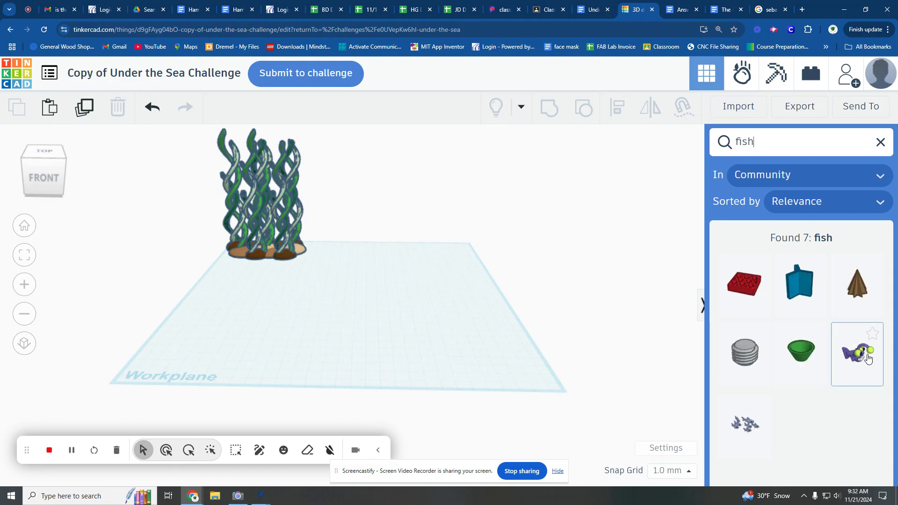
Step: Place the community School of Fish model, raised and moved left among the seaweed
left_click(747, 426)
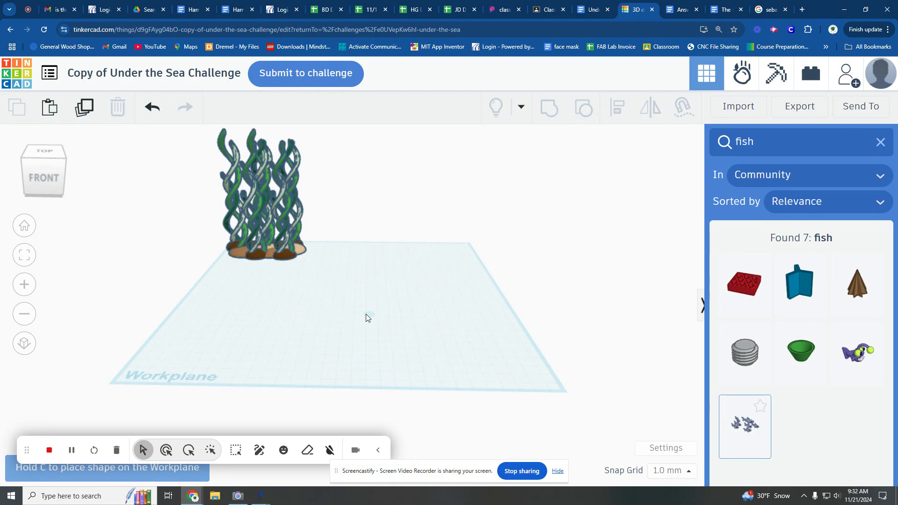
left_click(341, 329)
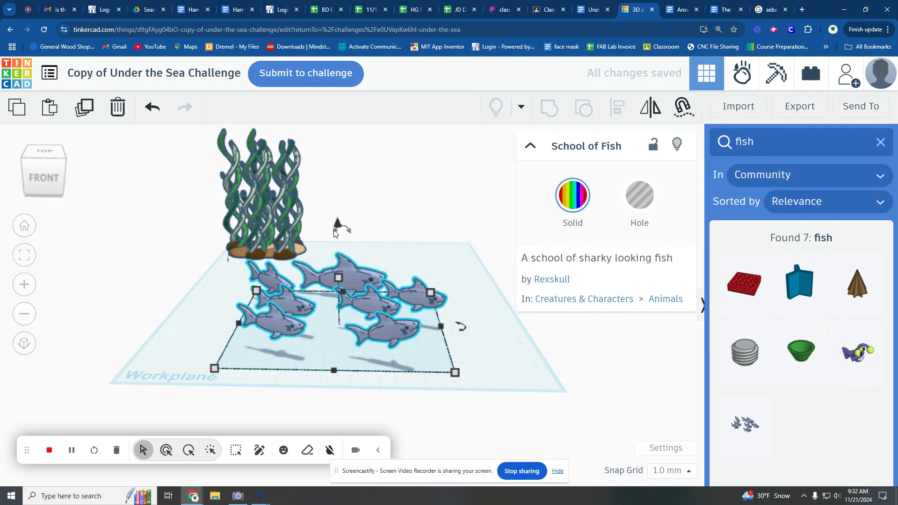
left_click_drag(336, 223, 344, 179)
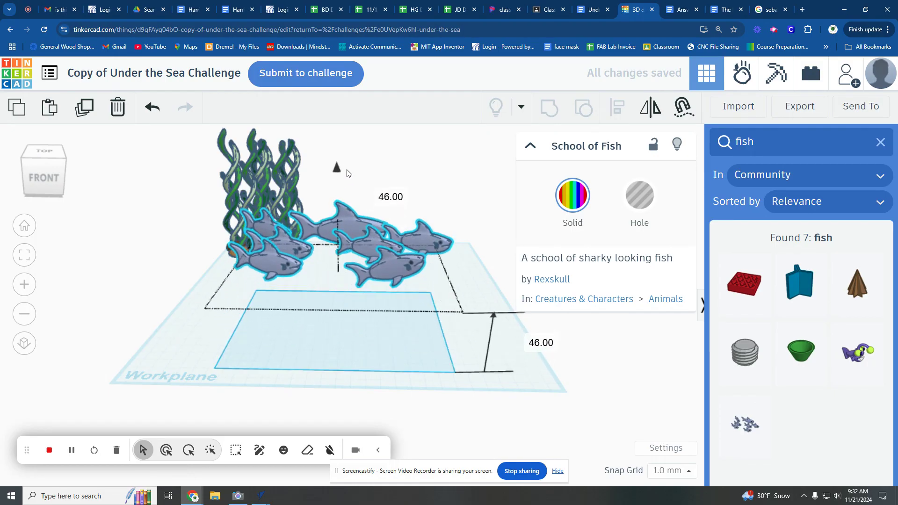
mouse_move(345, 243)
left_mouse_down()
mouse_move(324, 204)
mouse_move(302, 200)
left_mouse_up()
left_click(303, 318)
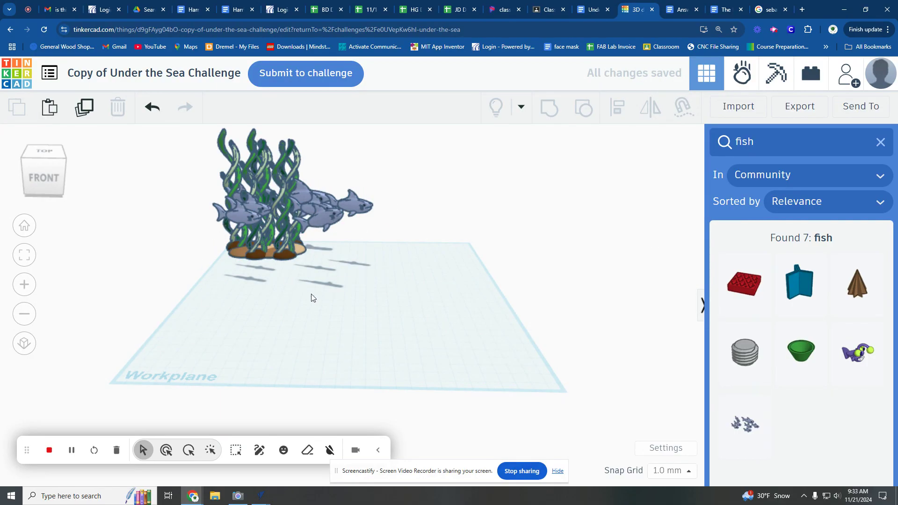
left_click(881, 142)
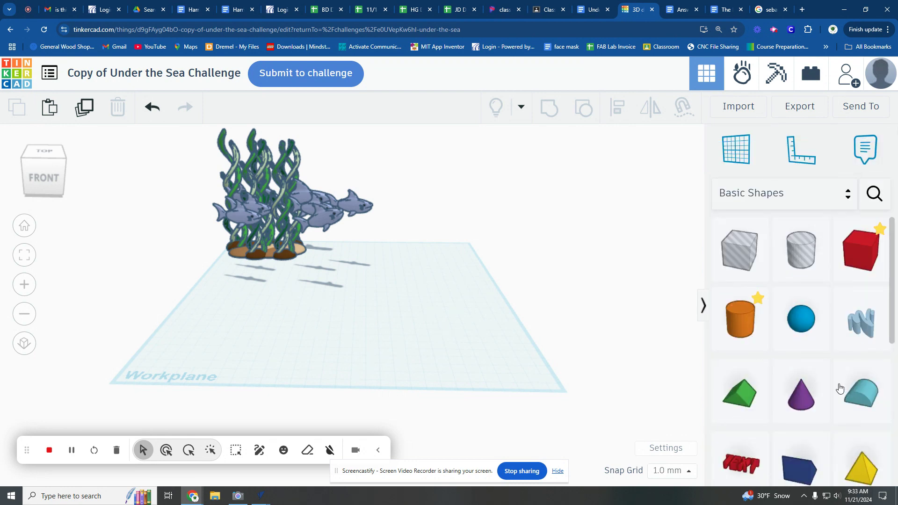
Step: Place a sphere on the workplane and lift it above the surface
left_click(802, 323)
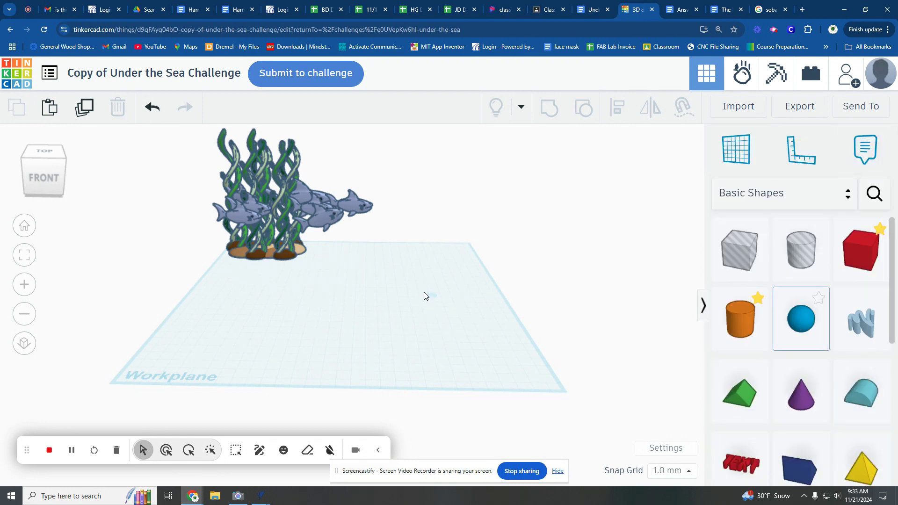
left_click(379, 294)
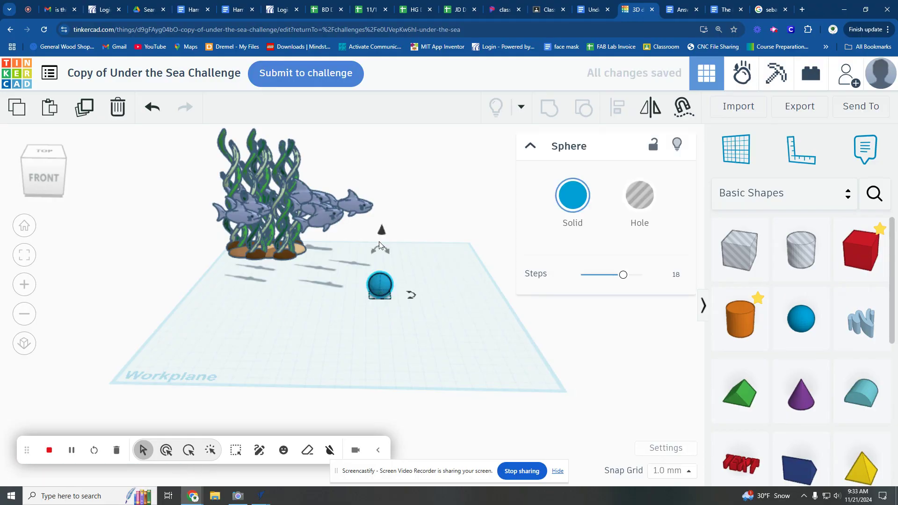
left_click_drag(380, 228, 382, 194)
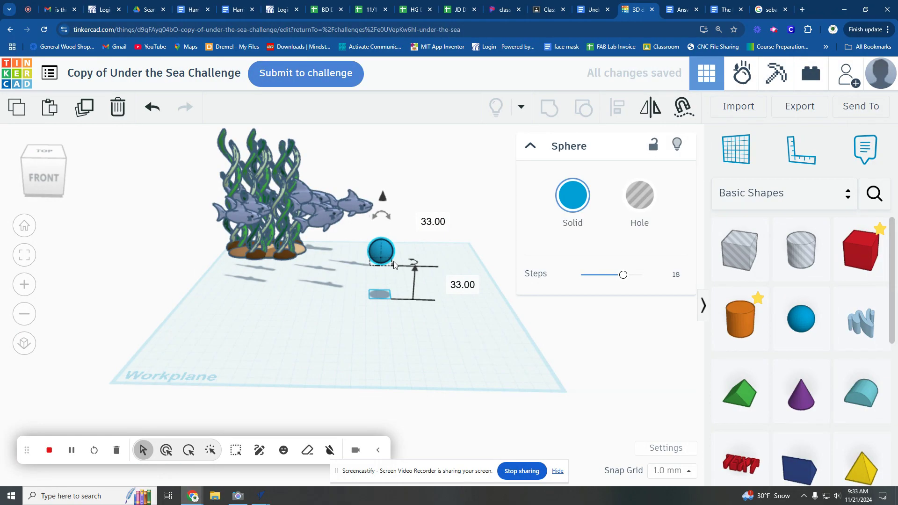
scroll(366, 263, "up", 3)
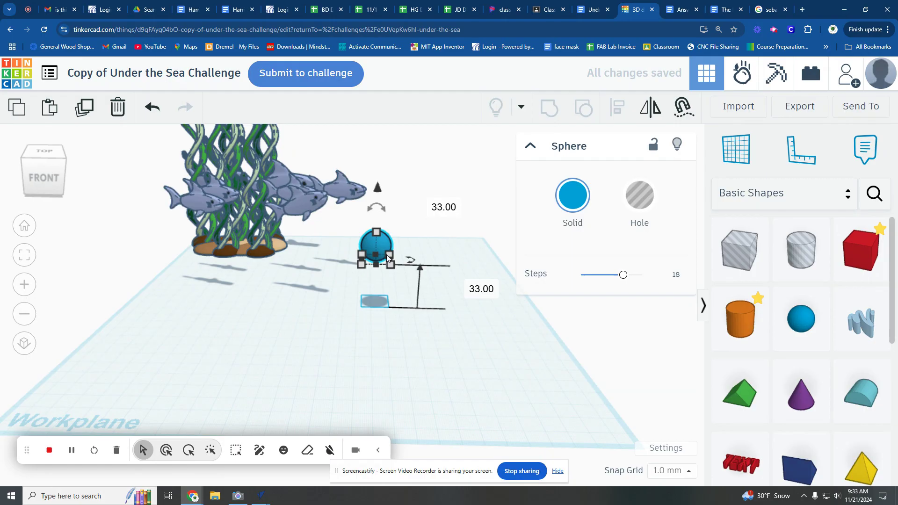
left_click_drag(390, 256, 392, 263)
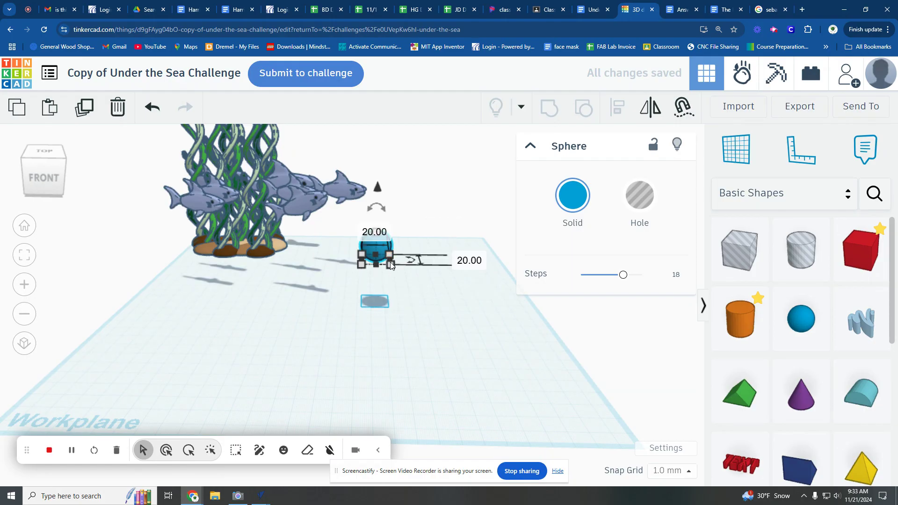
Step: Size the sphere to 40 mm length, width and height, then nudge it left
left_click(375, 232)
type("40")
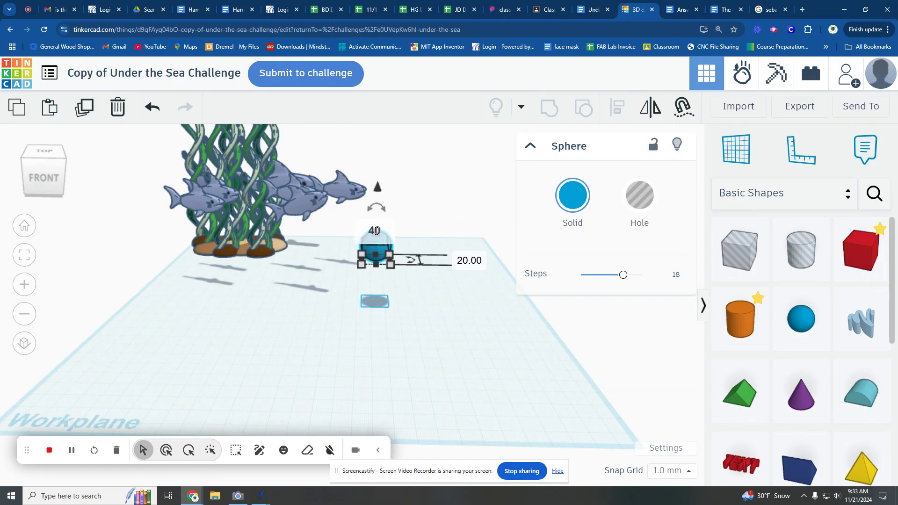
key("Tab")
type("40")
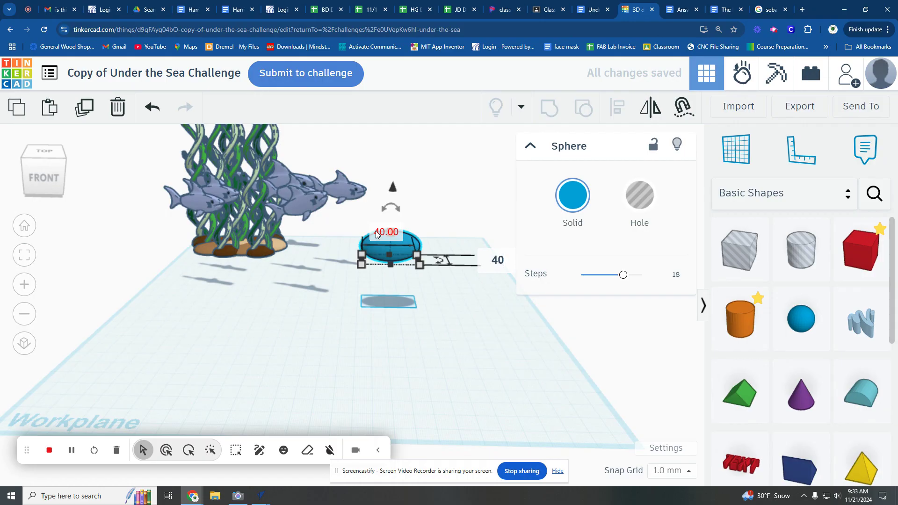
key("Return")
left_click(350, 310)
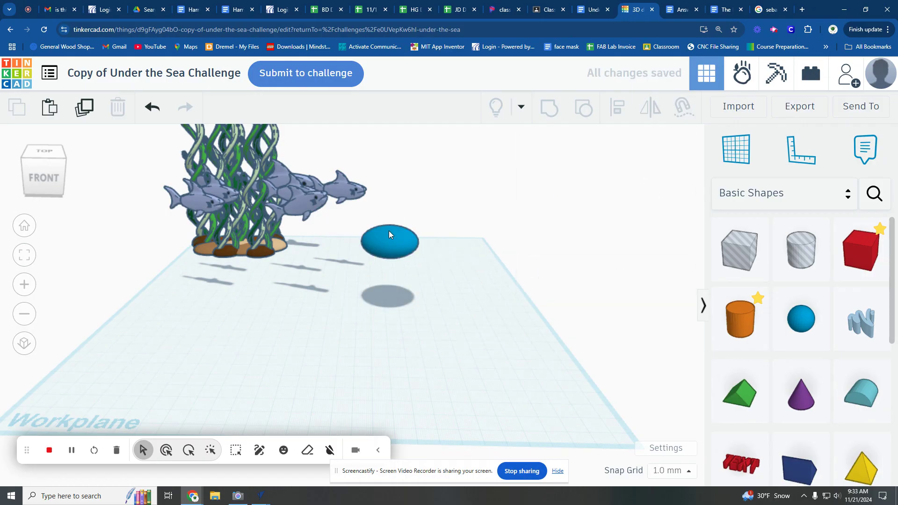
left_click(389, 232)
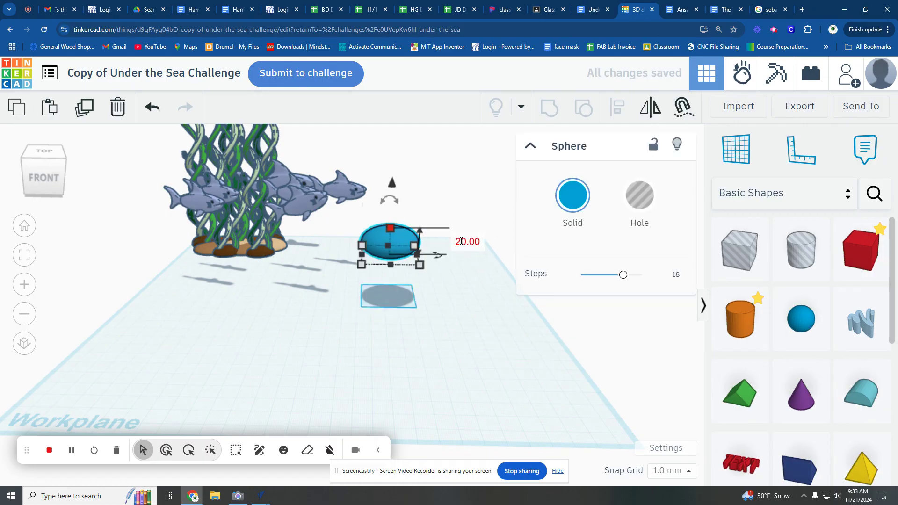
left_click(461, 241)
type("40")
key("Return")
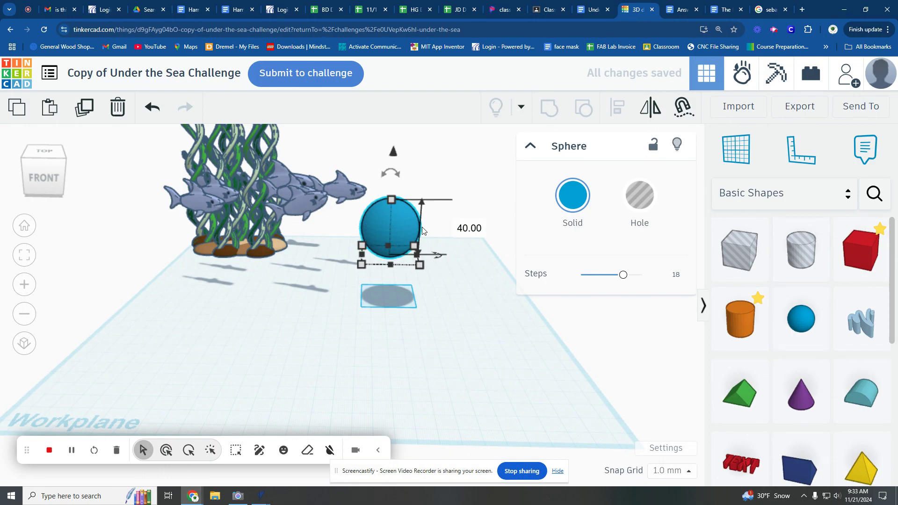
left_click_drag(389, 236, 370, 242)
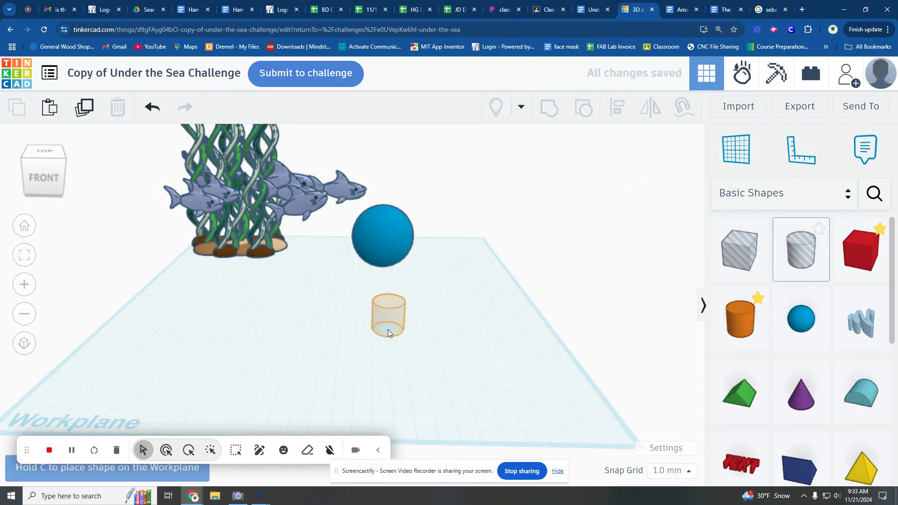
Step: Add a widened, taller hole cylinder under the sphere and select both shapes
left_click(388, 330)
left_click_drag(406, 340, 482, 400)
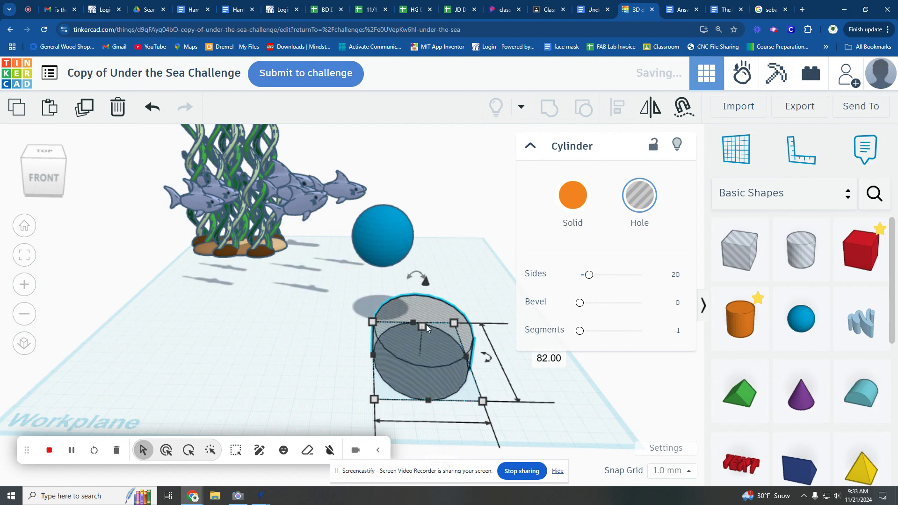
left_click_drag(424, 324, 426, 273)
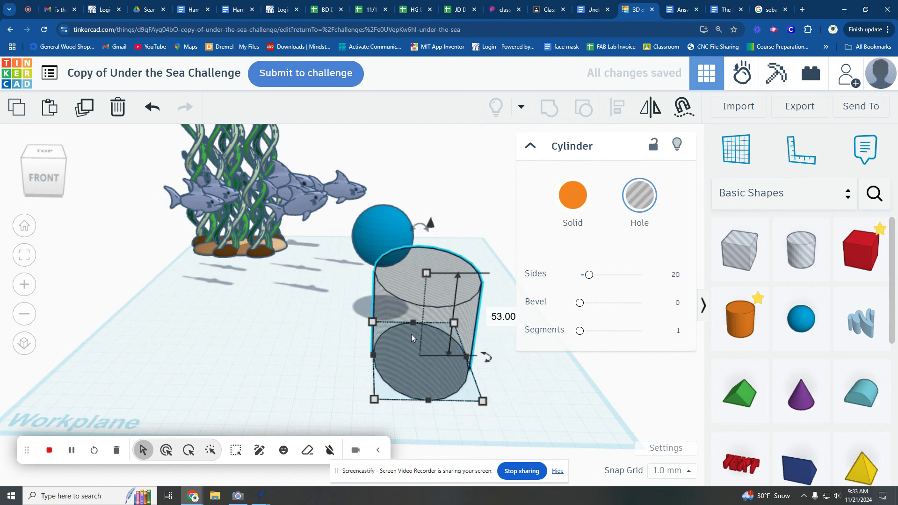
left_click_drag(411, 334, 378, 309)
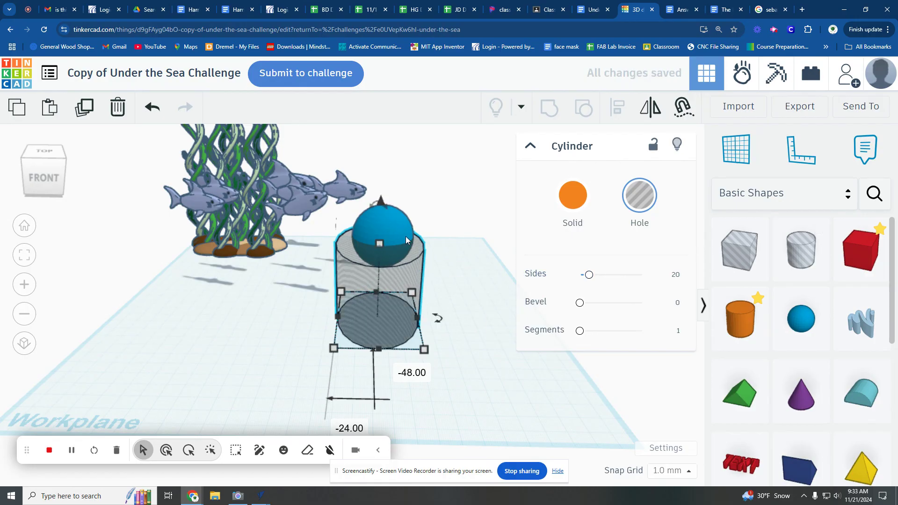
left_click_drag(469, 229, 460, 231)
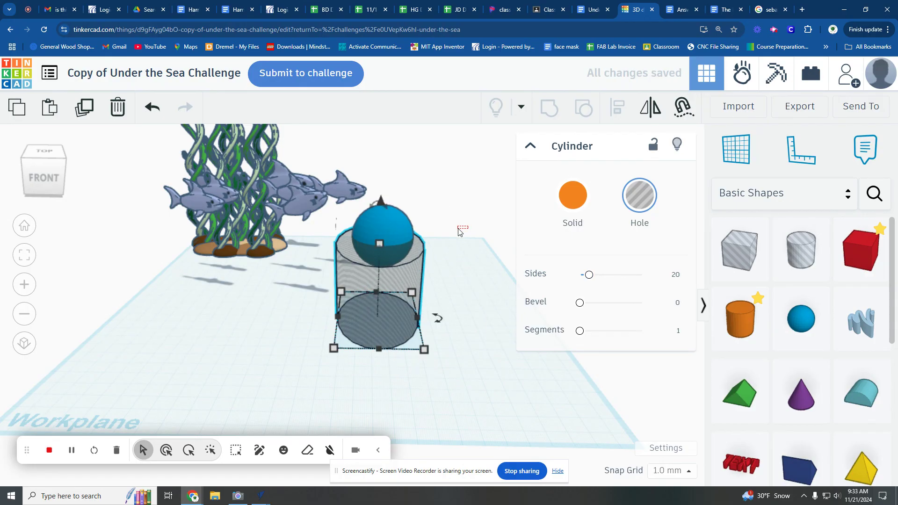
left_click_drag(389, 258, 379, 268)
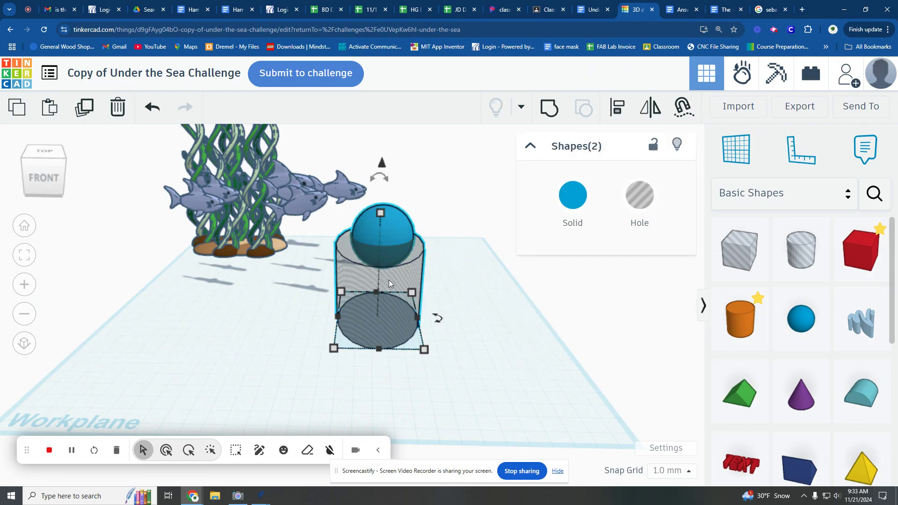
Step: Select the sphere and hole cylinder together and group them into a dome
left_click(504, 312)
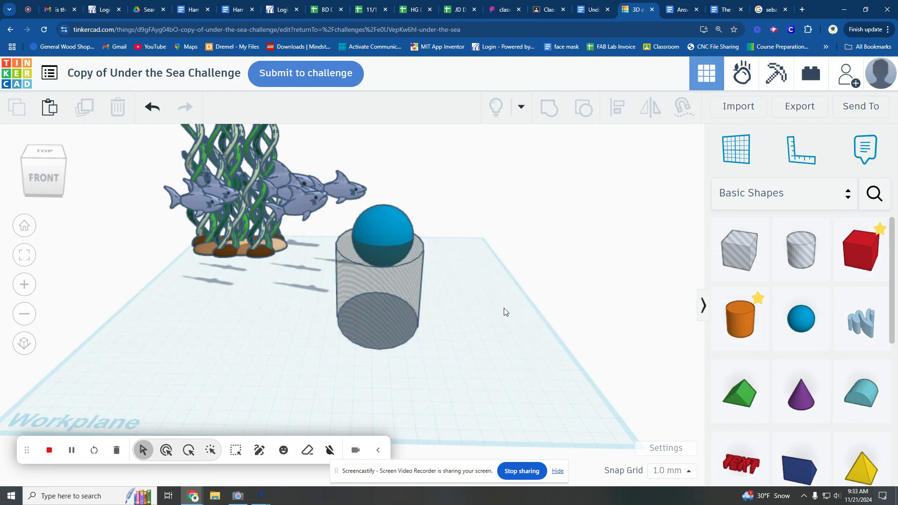
left_click(388, 230)
left_click(373, 287, "shift")
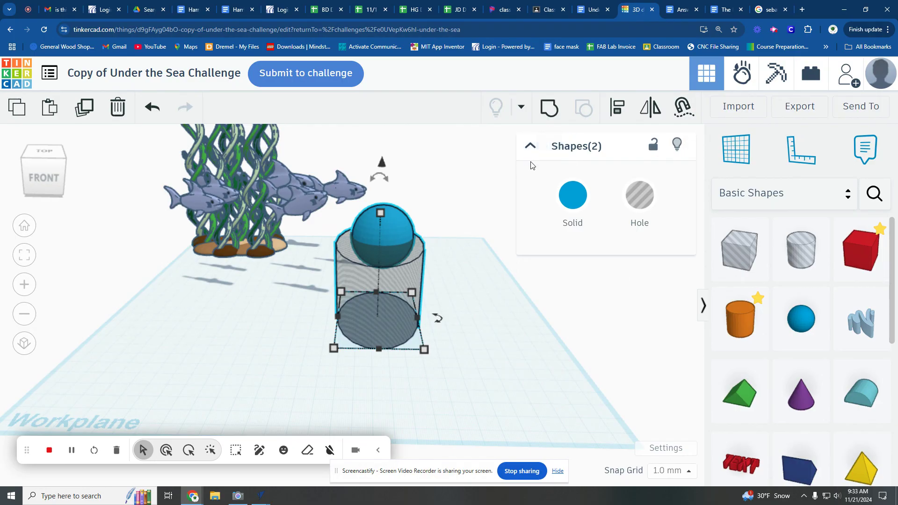
left_click(549, 111)
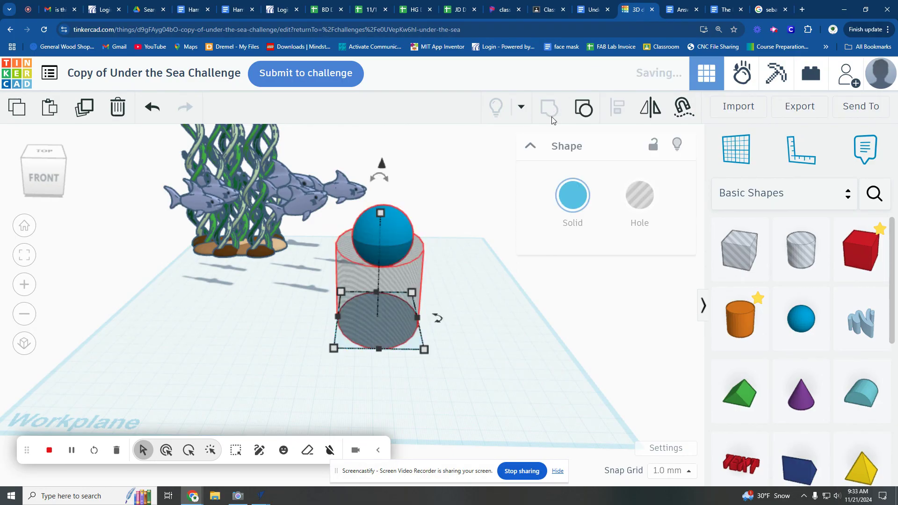
Step: Move the dome forward and draw a wavy Scribble tentacle, extruded as a blue solid
left_click_drag(368, 216, 375, 244)
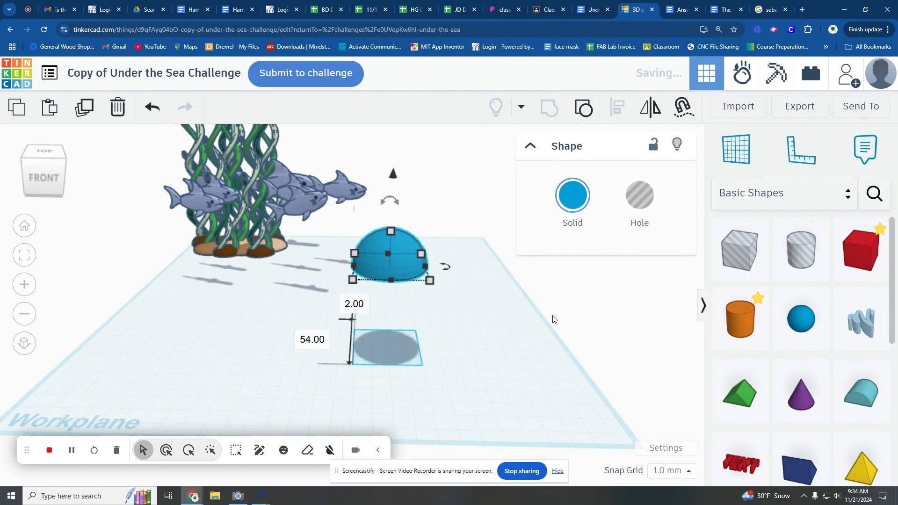
left_click(866, 324)
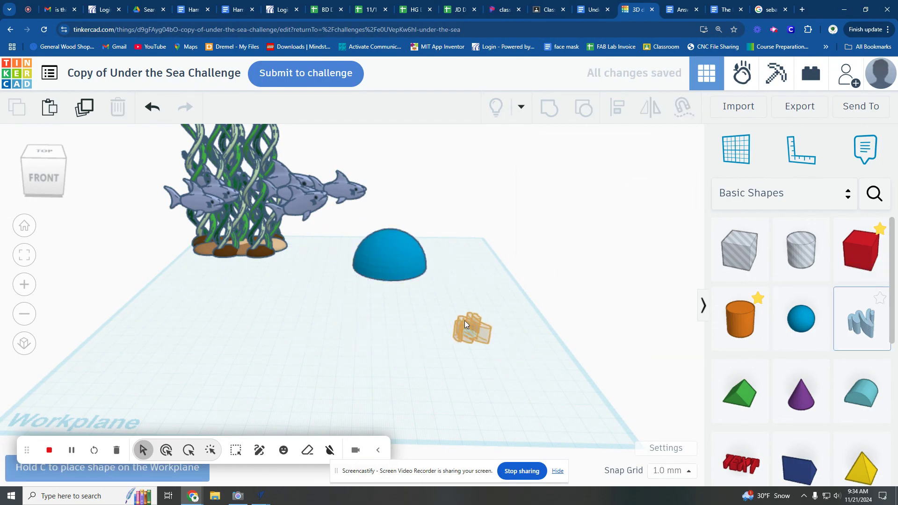
left_click(467, 316)
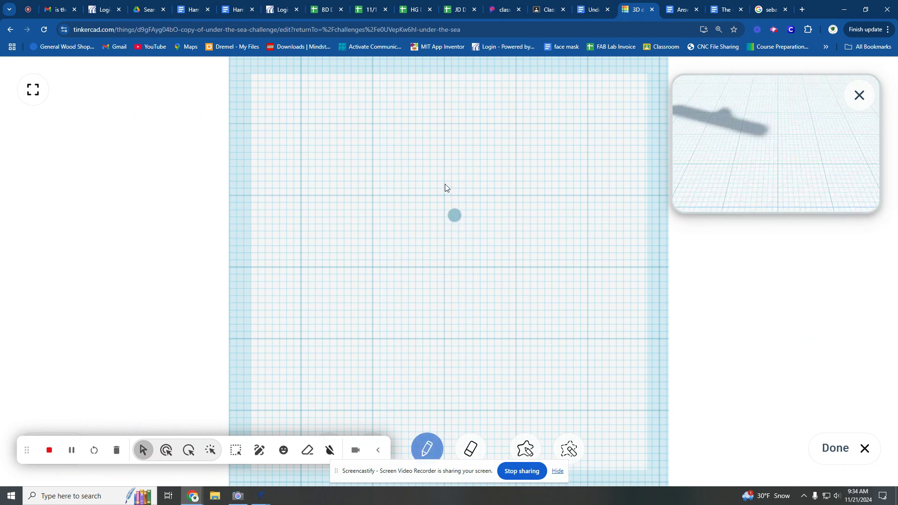
left_click_drag(440, 245, 411, 334)
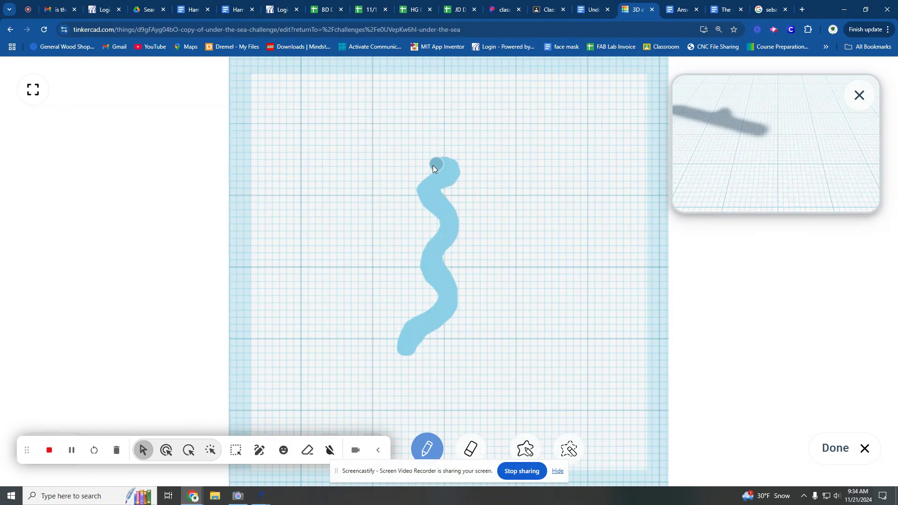
left_click_drag(437, 171, 438, 173)
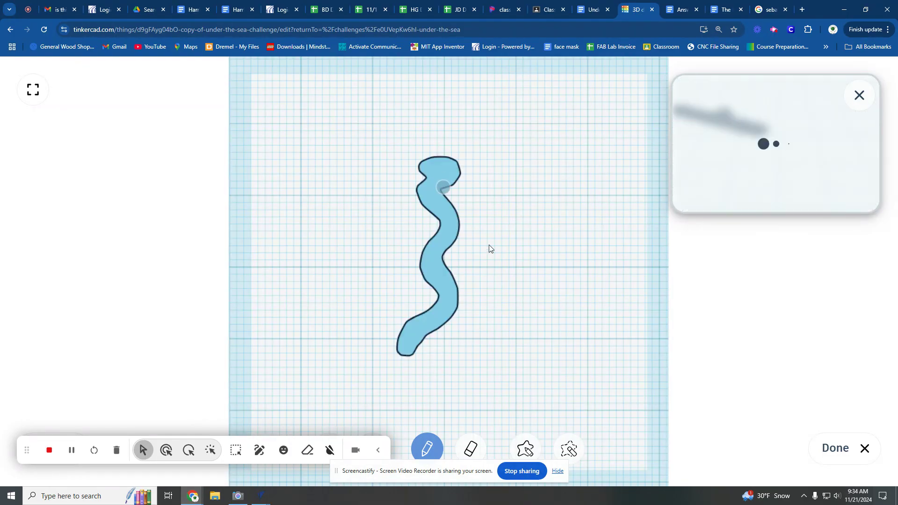
left_click(525, 450)
Step: Finish the scribble and rotate the wavy tentacle a quarter turn (90°)
left_click(844, 449)
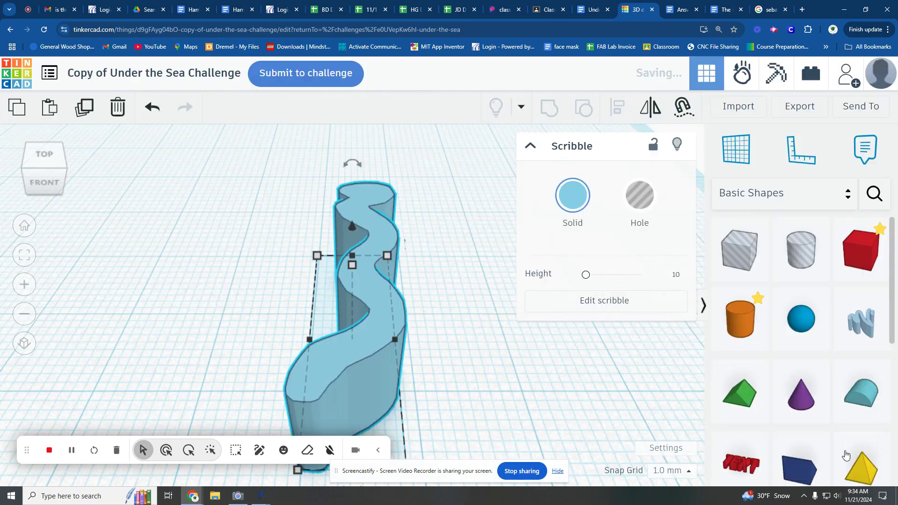
scroll(457, 341, "down", 5)
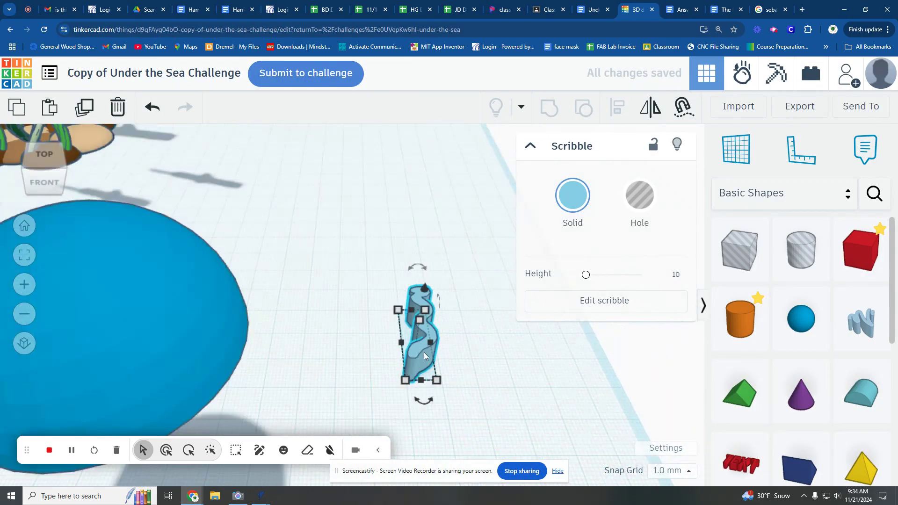
right_click_drag(363, 350, 271, 373)
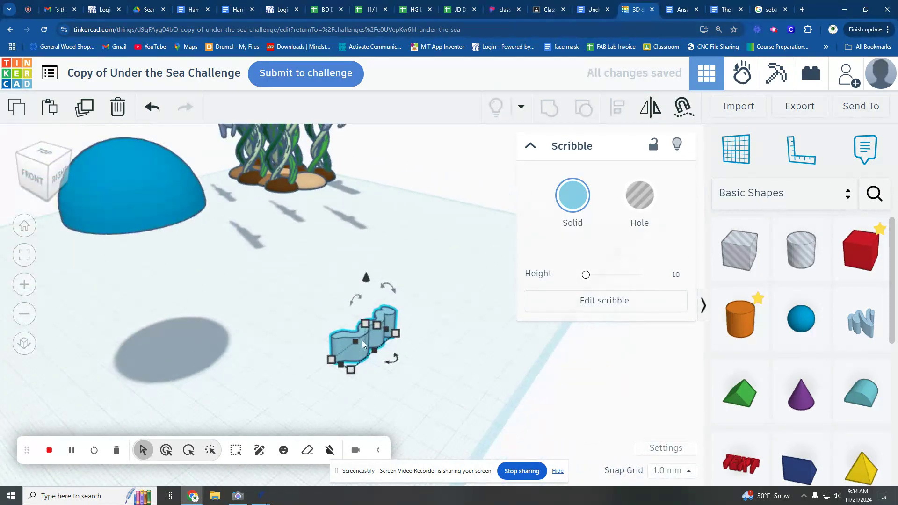
right_click_drag(271, 369, 356, 355)
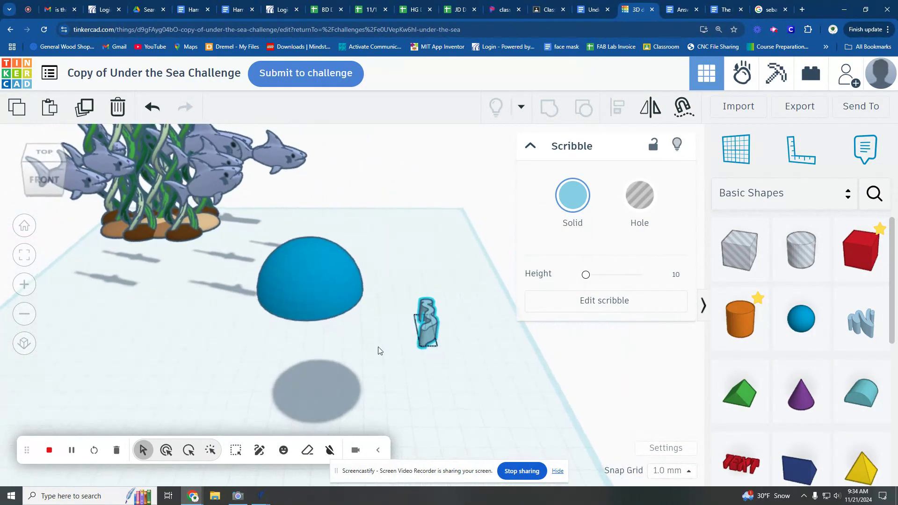
left_click(429, 319)
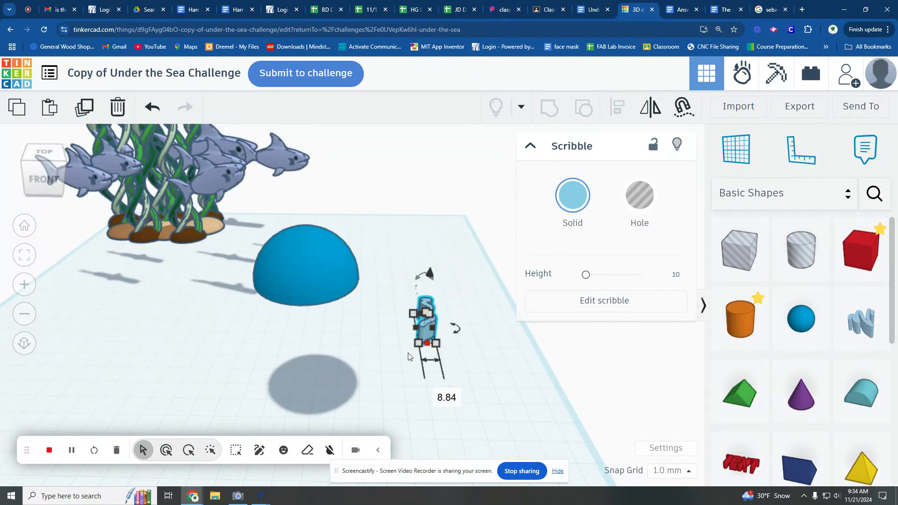
right_click_drag(363, 360, 440, 361)
scroll(437, 373, "up", 3)
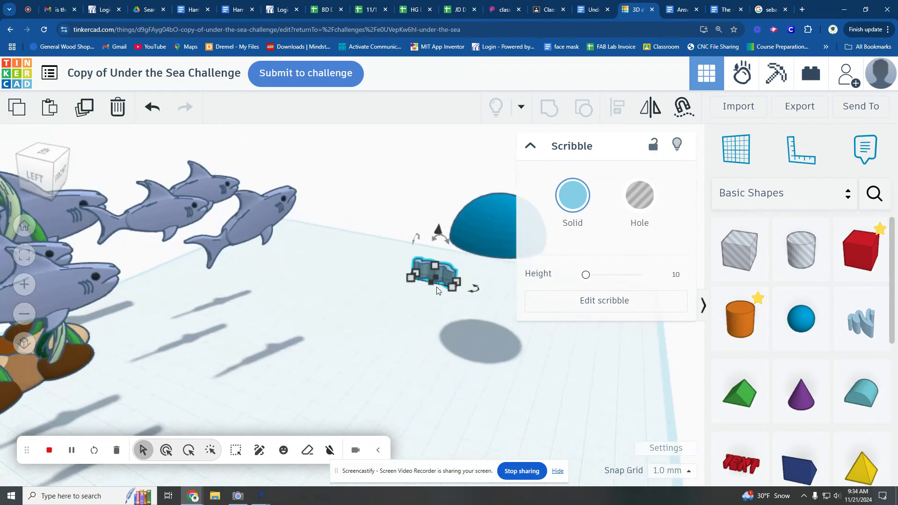
mouse_move(442, 243)
left_mouse_down()
mouse_move(456, 277)
mouse_move(455, 270)
left_mouse_up()
Step: Lift the tentacle about 26 mm so it hangs beneath the blue dome, then re-centre the dome over it
mouse_move(456, 270)
right_mouse_down()
mouse_move(468, 312)
mouse_move(441, 318)
mouse_move(439, 302)
right_mouse_up()
left_click_drag(437, 284, 340, 298)
mouse_move(337, 257)
left_mouse_down()
mouse_move(351, 129)
mouse_move(336, 161)
left_mouse_up()
mouse_move(337, 161)
right_mouse_down()
mouse_move(377, 324)
mouse_move(318, 330)
right_mouse_up()
left_click_drag(318, 329, 351, 294)
Step: Duplicate the tentacle stem and nudge the copy sideways under the dome, checking alignment from the side
left_click(329, 349)
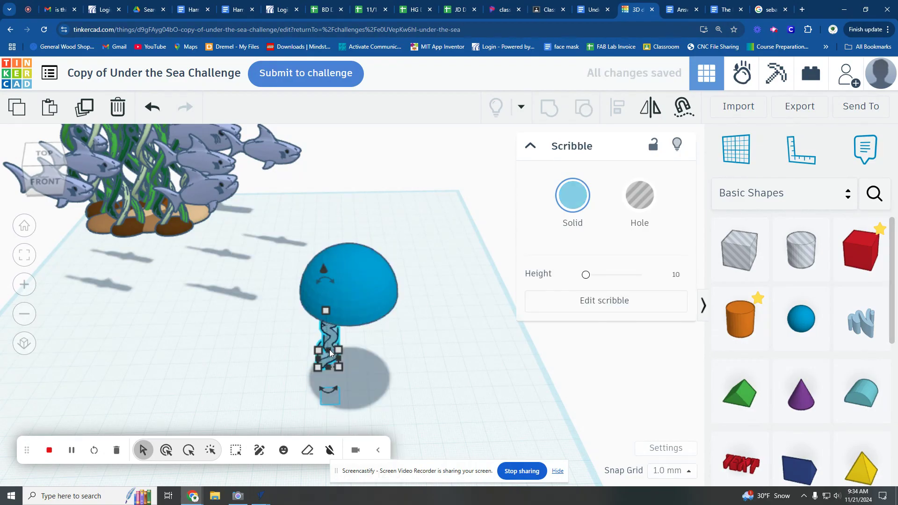
key("ctrl+d")
left_click_drag(329, 350, 344, 347)
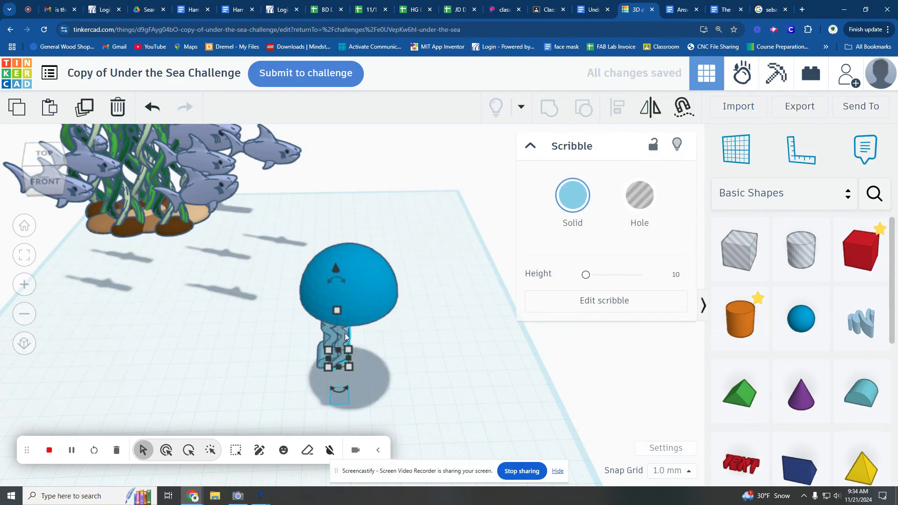
key("Right")
key("Right")
key("Right")
key("Right")
key("Right")
key("Right")
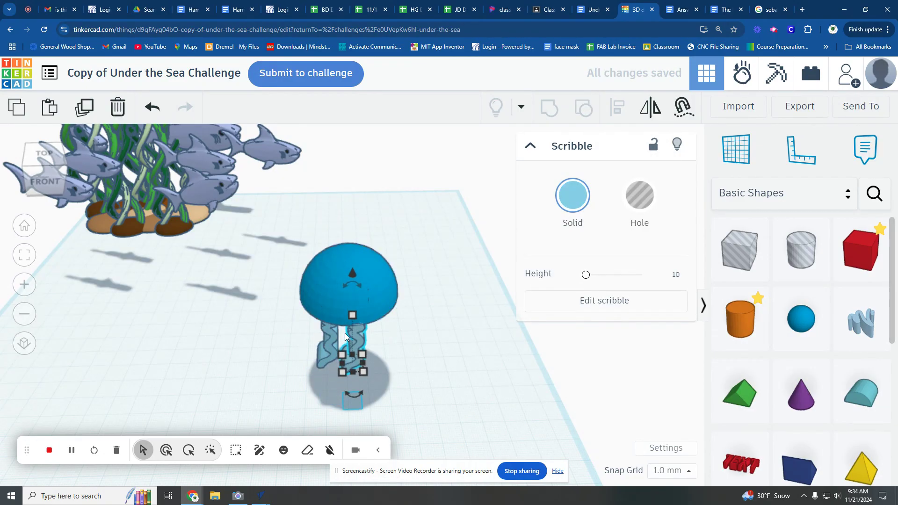
key("Right")
key("Right")
key("Right")
key("Right")
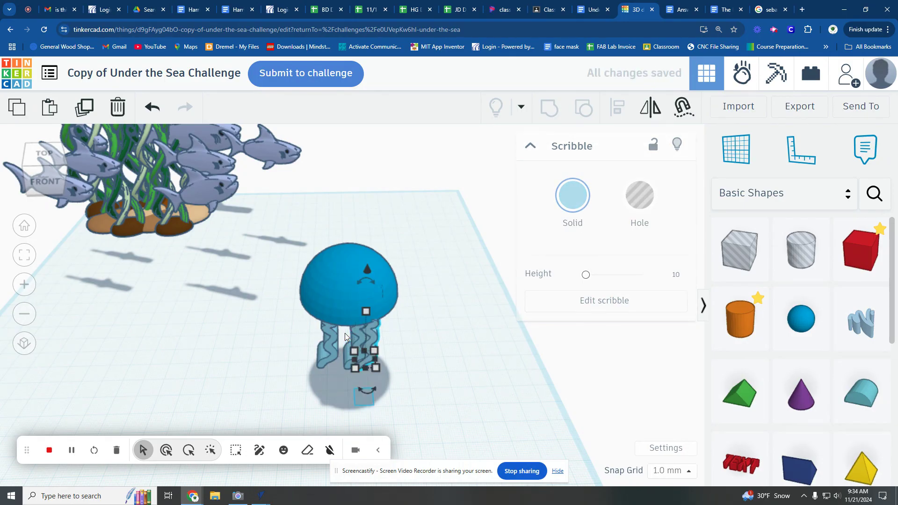
key("Right")
key("Right")
key("Right")
key("Right")
key("Right")
key("Right")
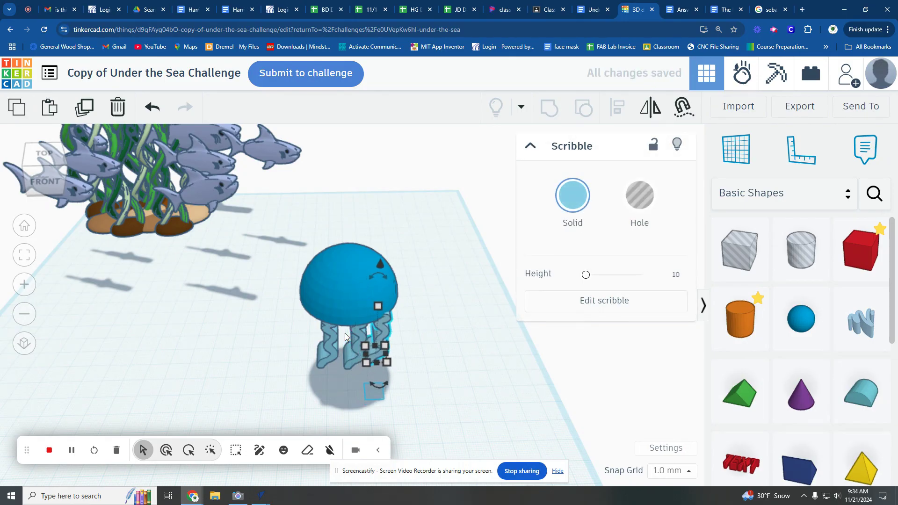
key("Right")
key("Right")
key("Right")
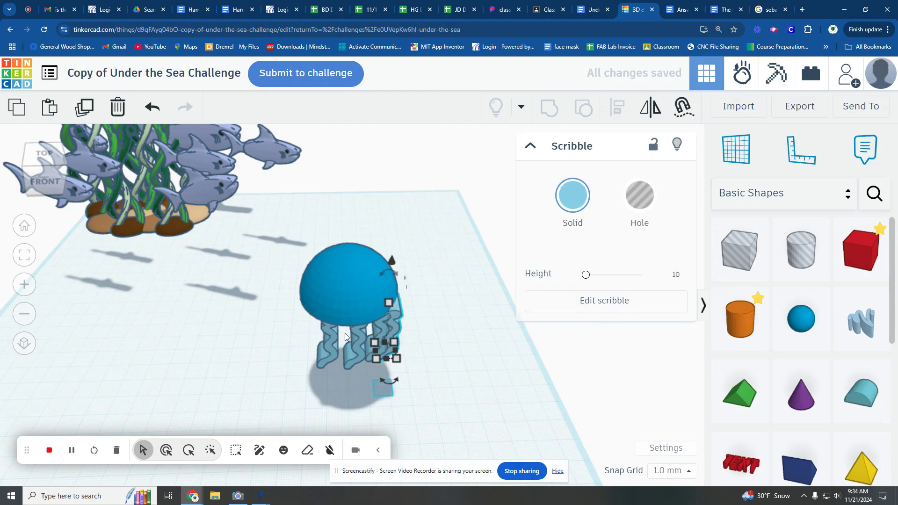
key("Left")
key("Left")
key("Left")
key("Left")
key("Left")
key("Left")
key("Left")
key("Left")
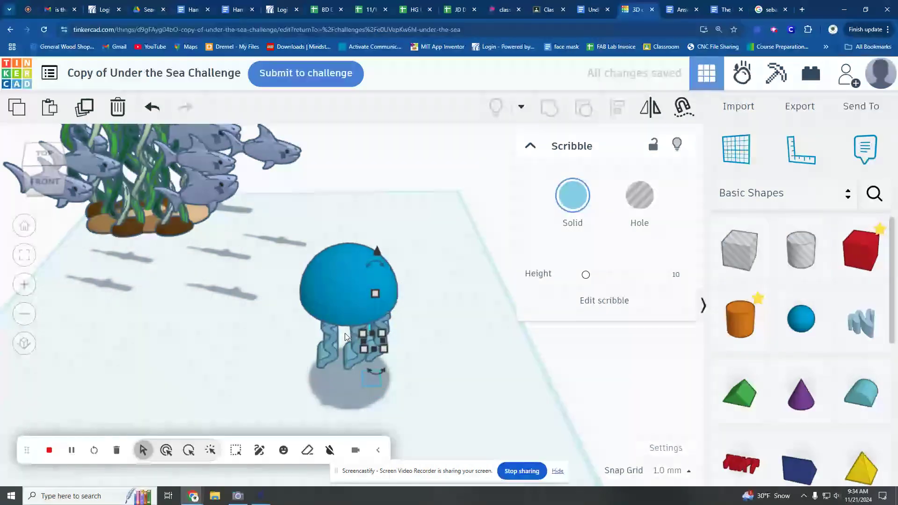
mouse_move(288, 337)
right_mouse_down()
mouse_move(431, 320)
mouse_move(446, 291)
right_mouse_up()
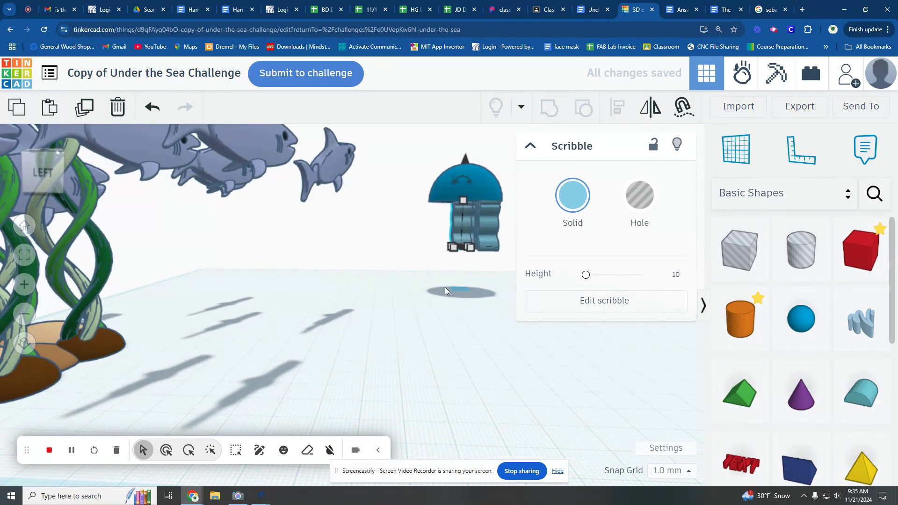
key("Left")
key("Left")
key("Left")
key("Left")
key("Left")
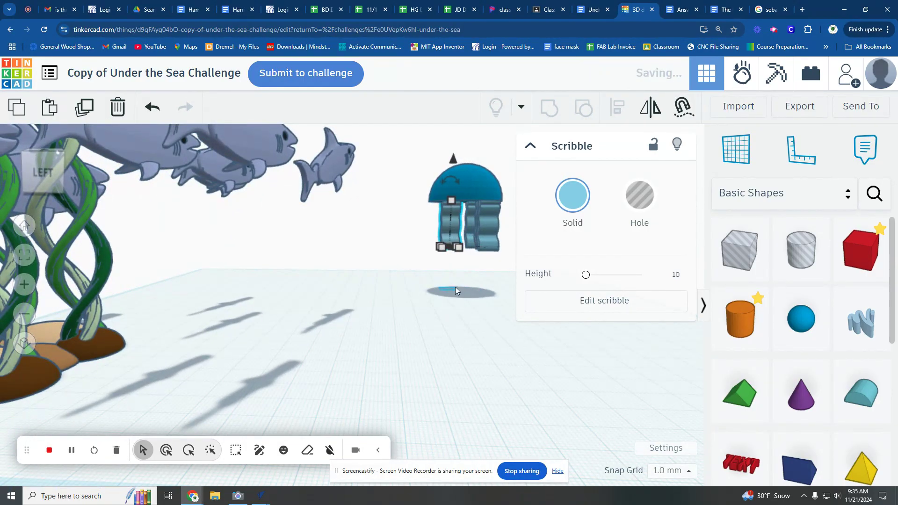
mouse_move(477, 279)
right_mouse_down()
mouse_move(429, 307)
mouse_move(501, 336)
mouse_move(357, 314)
mouse_move(317, 278)
mouse_move(345, 274)
mouse_move(403, 316)
mouse_move(439, 321)
mouse_move(434, 333)
mouse_move(408, 216)
right_mouse_up()
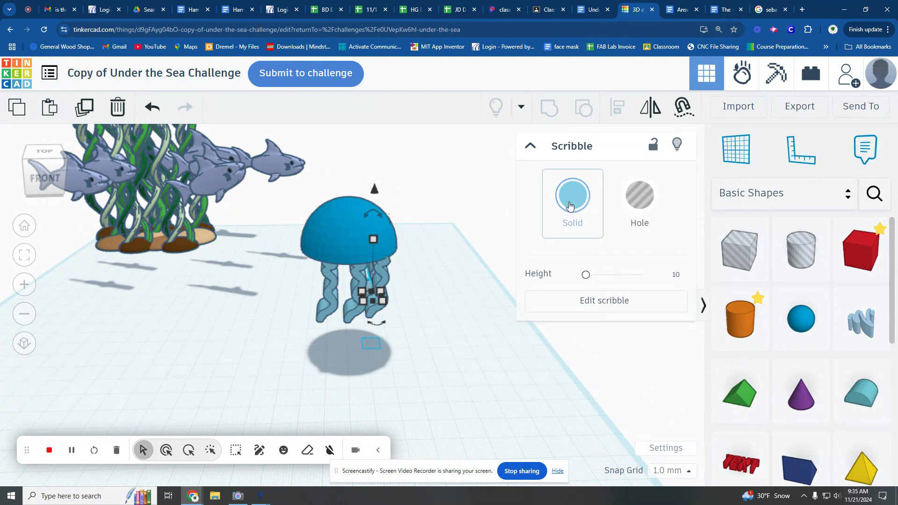
Step: Color the jellyfish dome with the tan Solid color preset
left_click(331, 230)
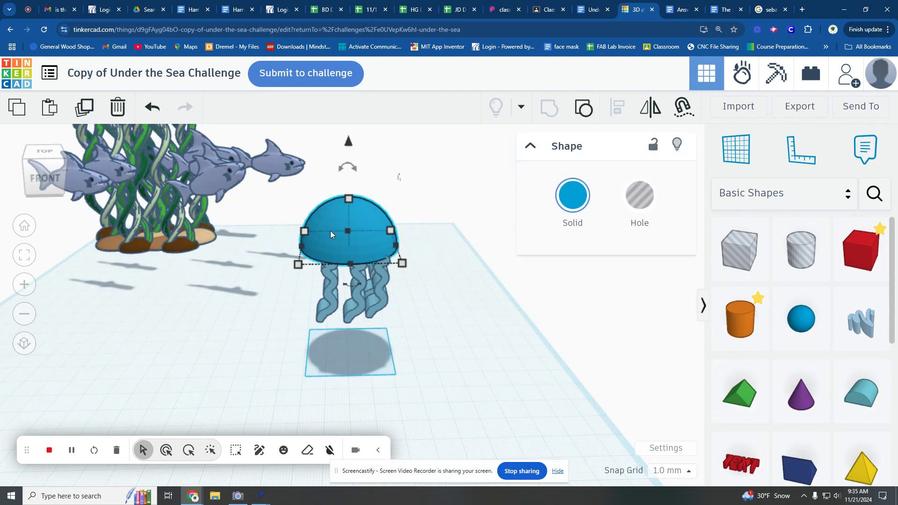
left_click(575, 201)
left_click(671, 313)
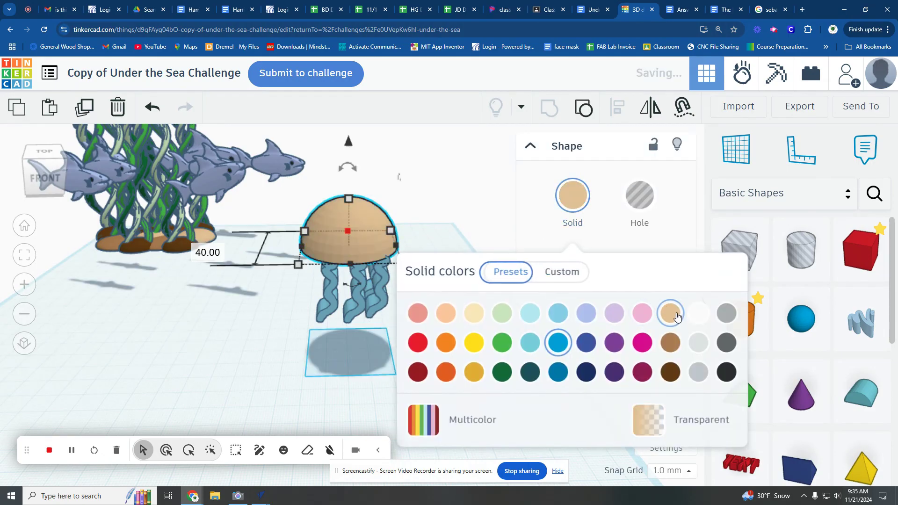
left_click(435, 229)
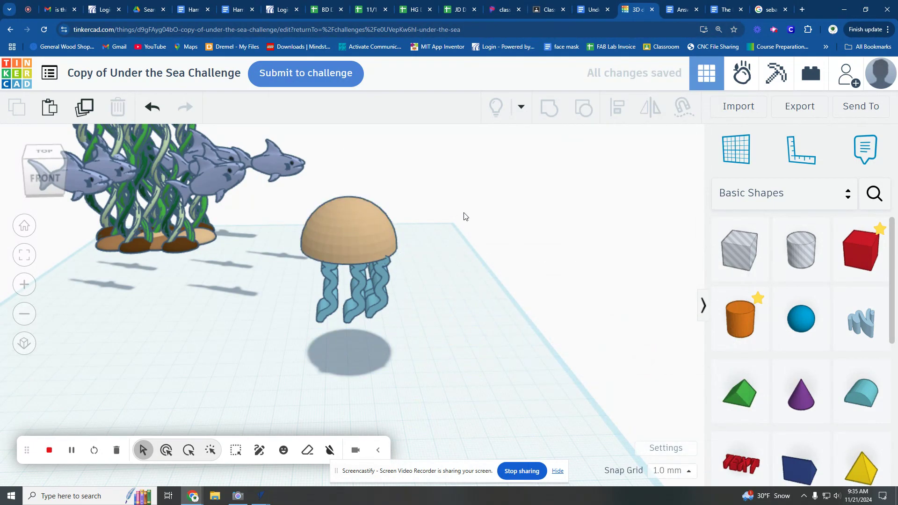
Step: Select the dome and all tentacles and group them into one shape
left_click_drag(323, 304, 321, 306)
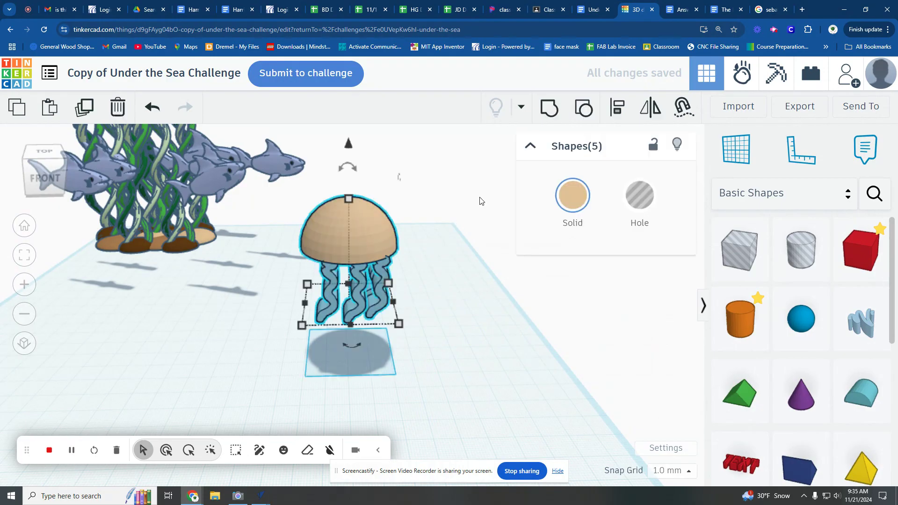
left_click(549, 112)
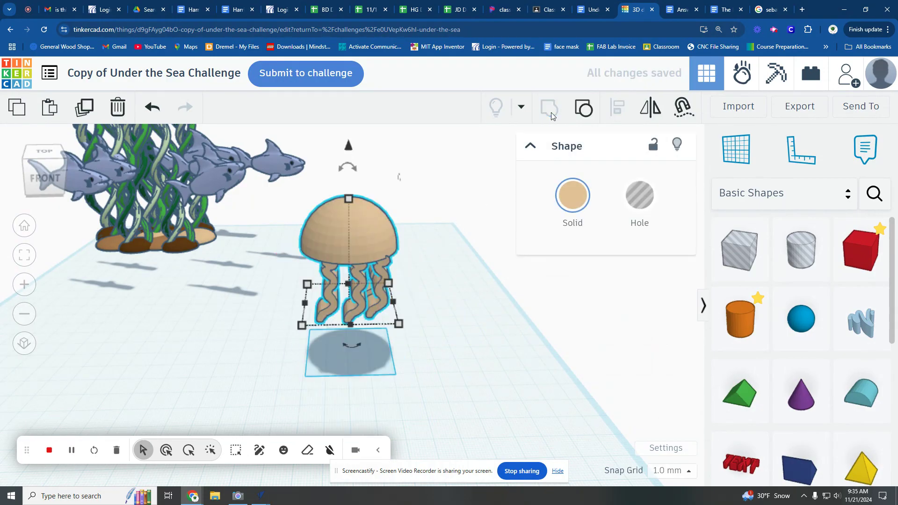
mouse_move(246, 333)
right_mouse_down()
mouse_move(402, 269)
mouse_move(279, 297)
mouse_move(201, 343)
mouse_move(233, 346)
mouse_move(348, 243)
right_mouse_up()
Step: Set the grouped jellyfish to Multicolor so the cap stays tan and the tentacles blue
left_click(350, 239)
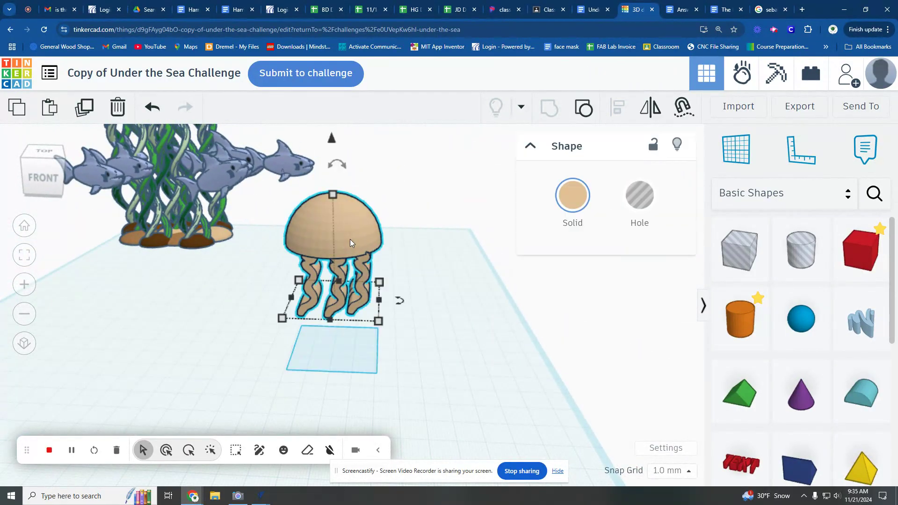
left_click(576, 196)
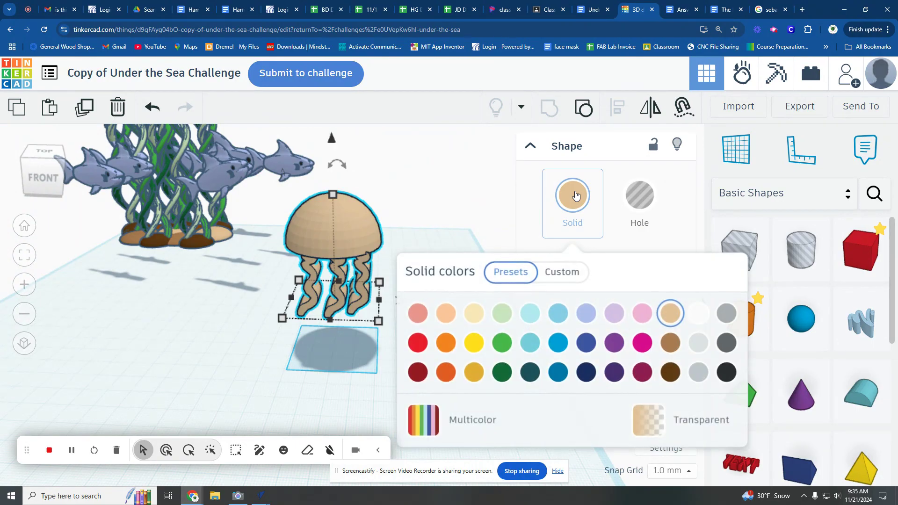
left_click(472, 422)
left_click(209, 344)
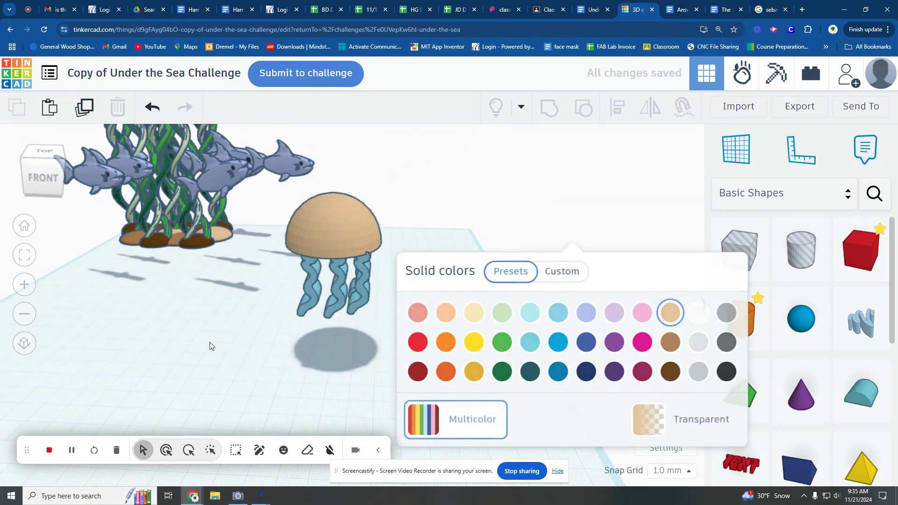
right_click_drag(208, 345, 269, 311)
scroll(343, 312, "up", 3)
mouse_move(342, 312)
right_mouse_down()
mouse_move(414, 325)
mouse_move(250, 354)
mouse_move(221, 369)
mouse_move(357, 352)
mouse_move(350, 346)
mouse_move(347, 356)
mouse_move(410, 299)
right_mouse_up()
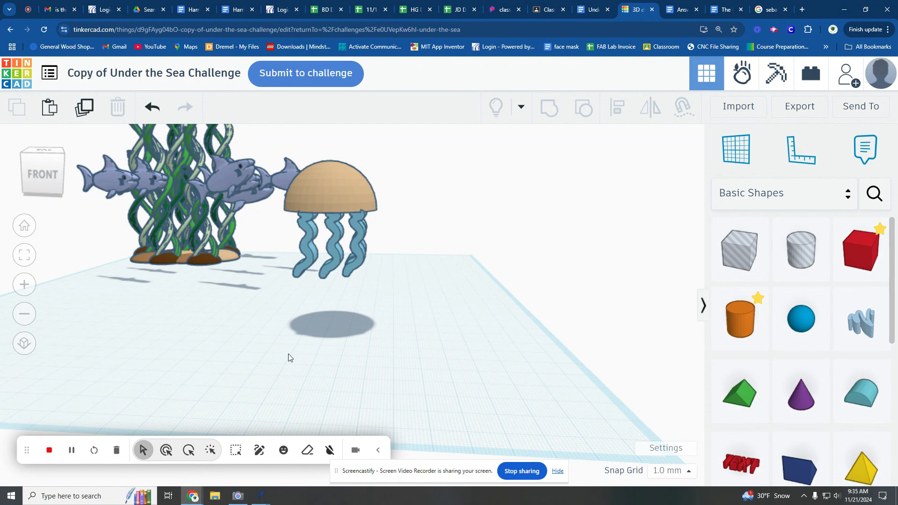
Step: View the finished scene from the top, front, right side and a top-front-right corner
mouse_move(136, 311)
right_mouse_down()
mouse_move(191, 320)
mouse_move(139, 311)
mouse_move(93, 223)
right_mouse_up()
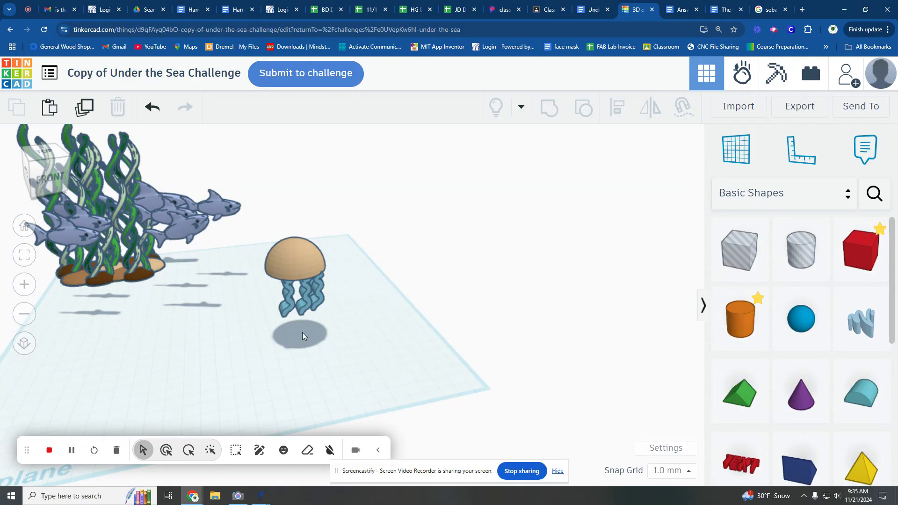
left_click(49, 150)
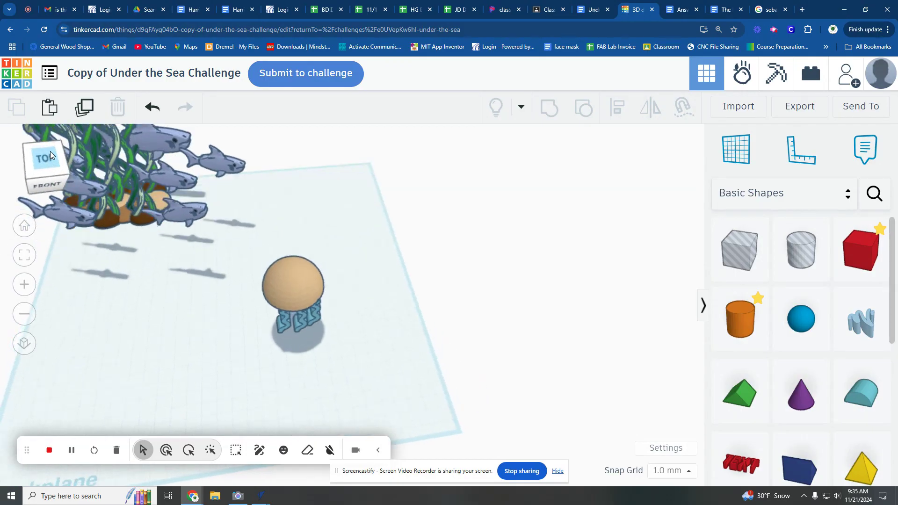
scroll(175, 205, "down", 3)
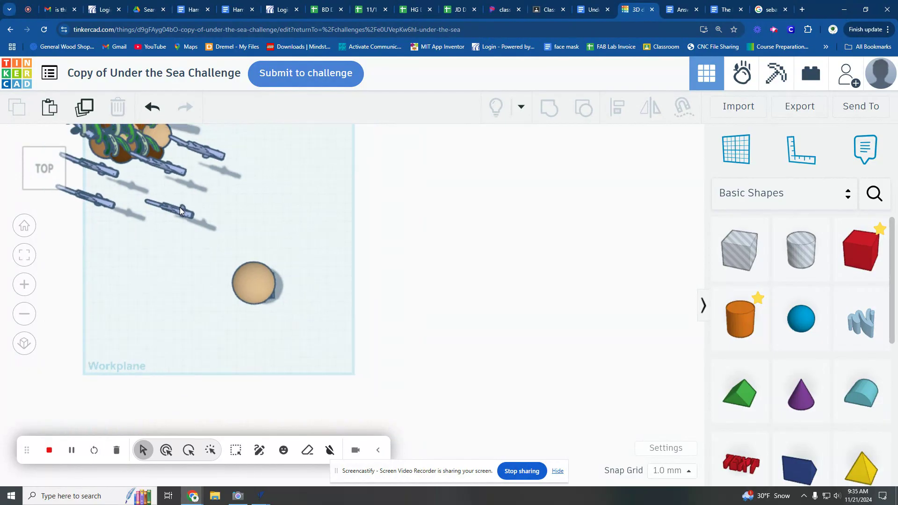
mouse_move(288, 203)
right_mouse_down()
mouse_move(372, 271)
mouse_move(287, 253)
mouse_move(271, 216)
mouse_move(229, 235)
mouse_move(200, 274)
mouse_move(213, 275)
right_mouse_up()
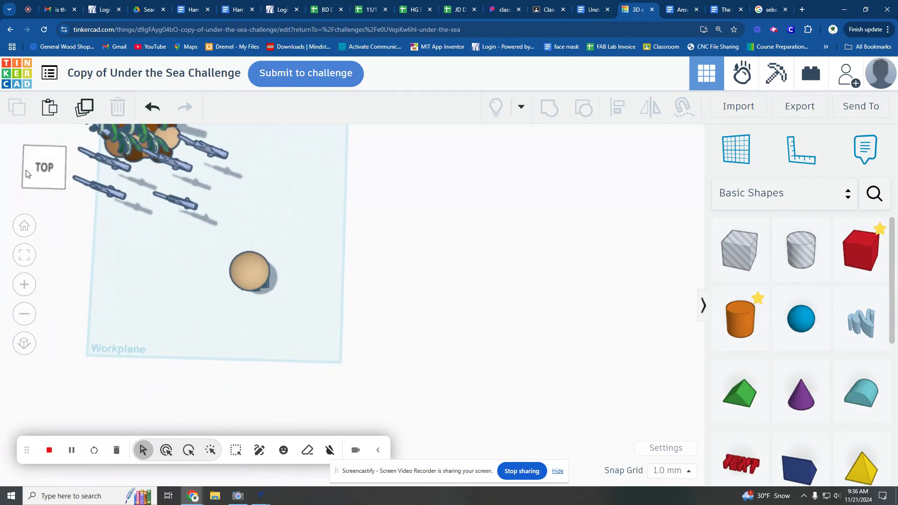
left_click(44, 186)
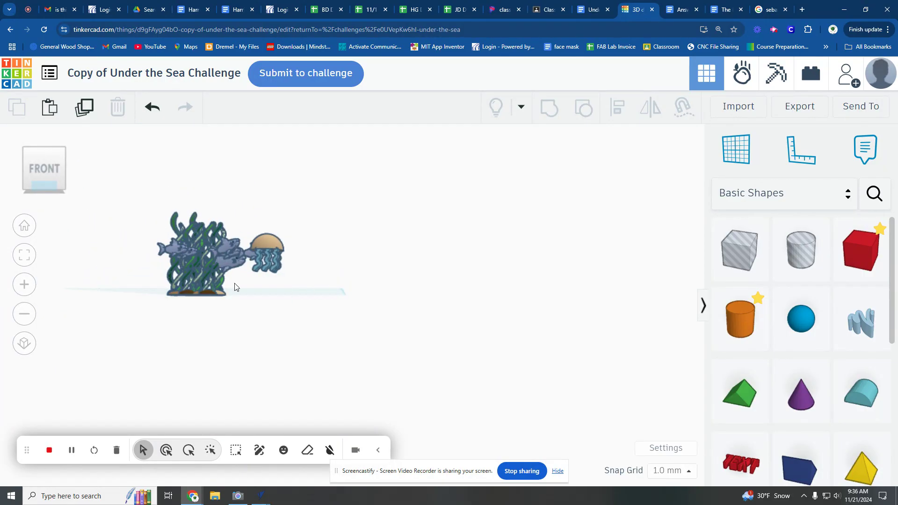
left_click(71, 169)
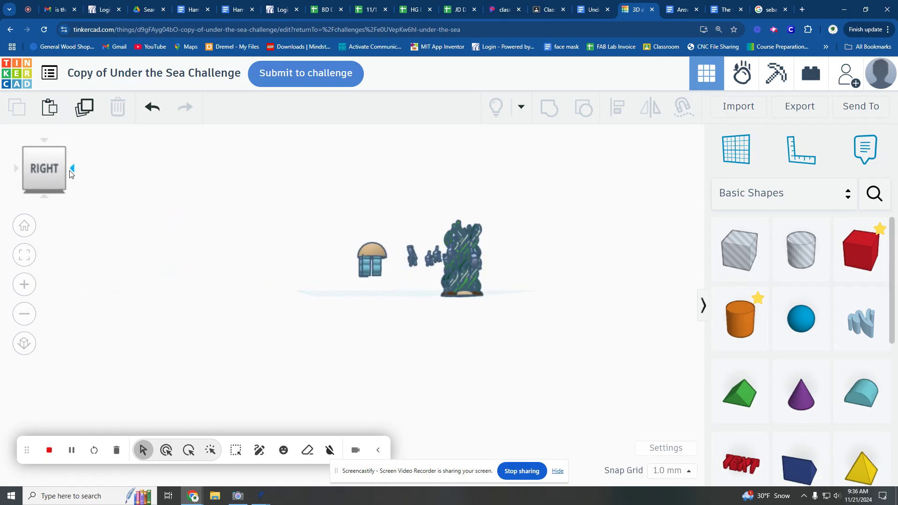
left_click(29, 155)
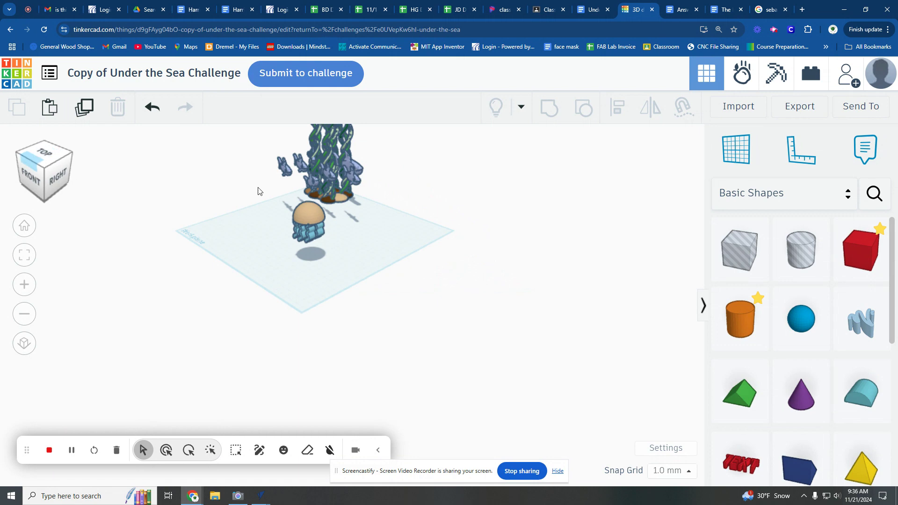